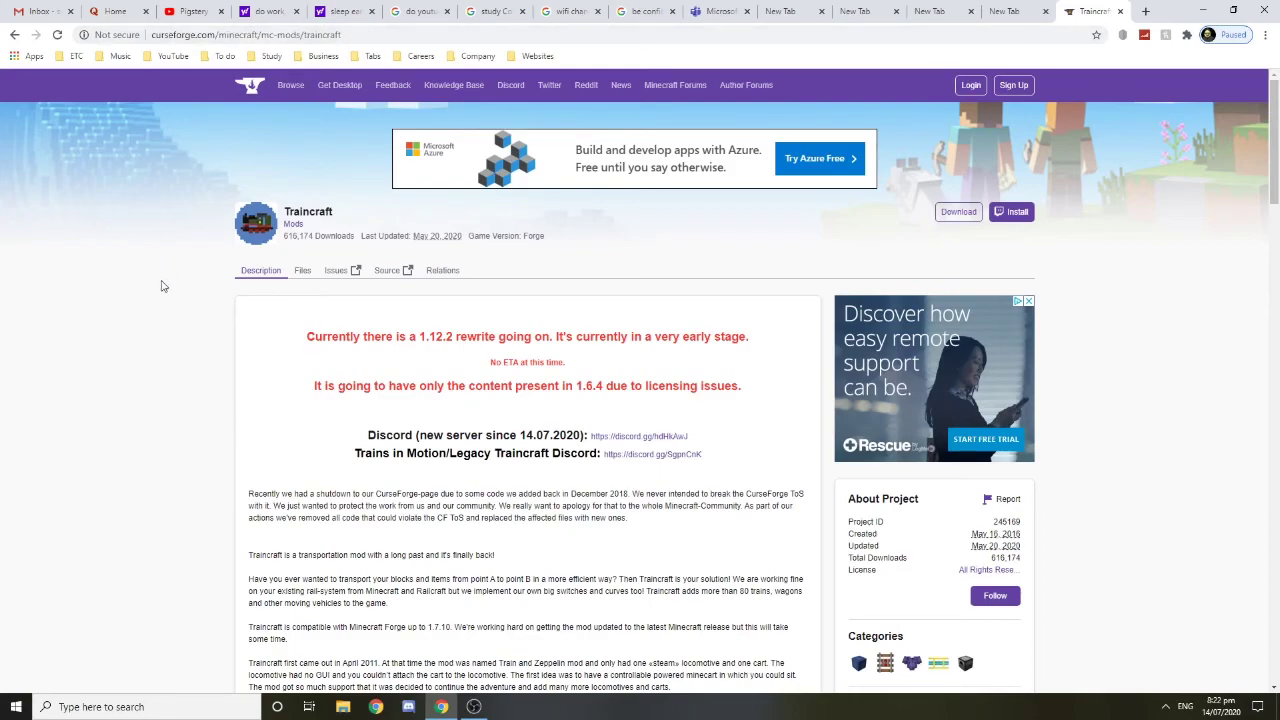
Step: Download the Traincraft-4.4.0_018 file for game version 1.7.10 from the Traincraft project's file list
left_click(303, 273)
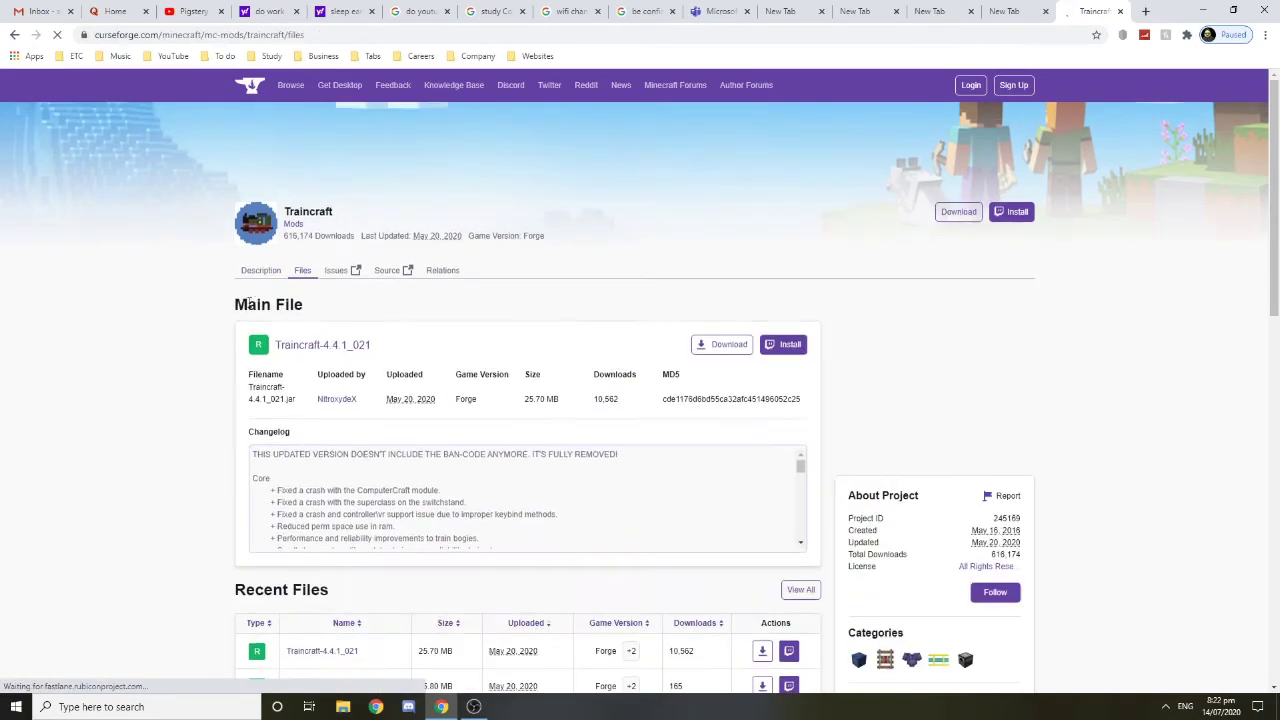
scroll(193, 326, "down", 1)
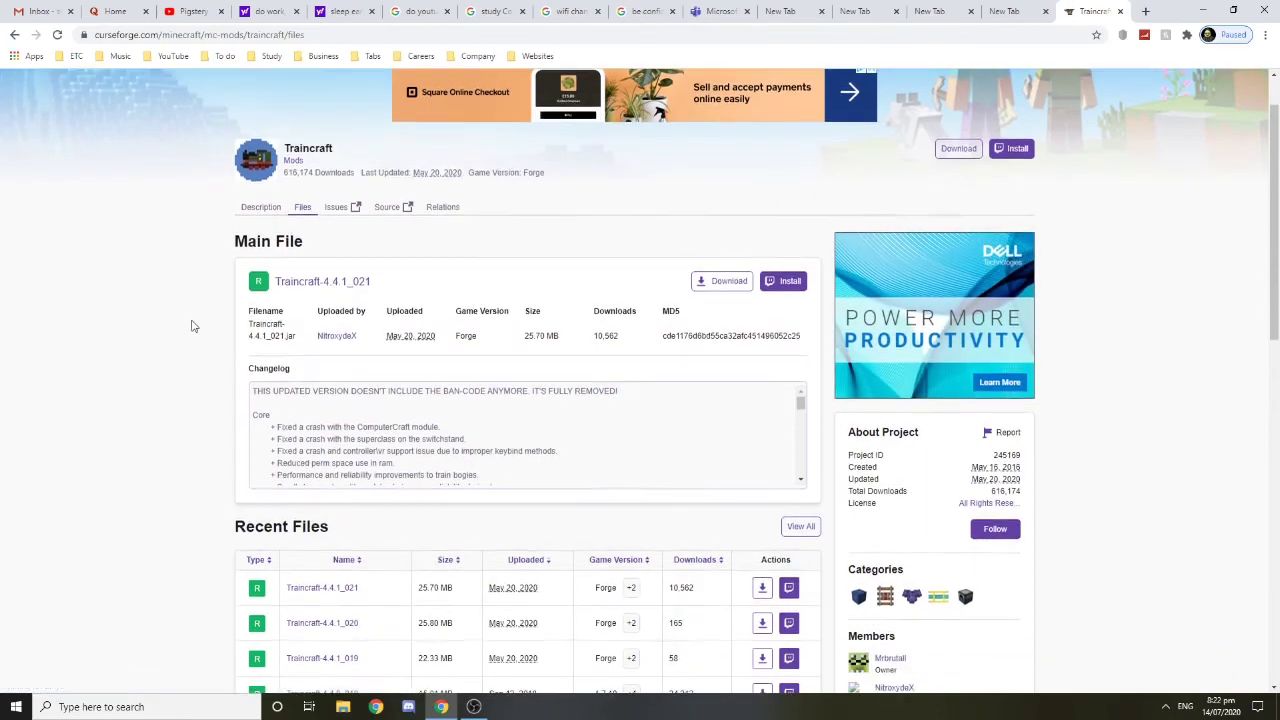
scroll(195, 325, "down", 1)
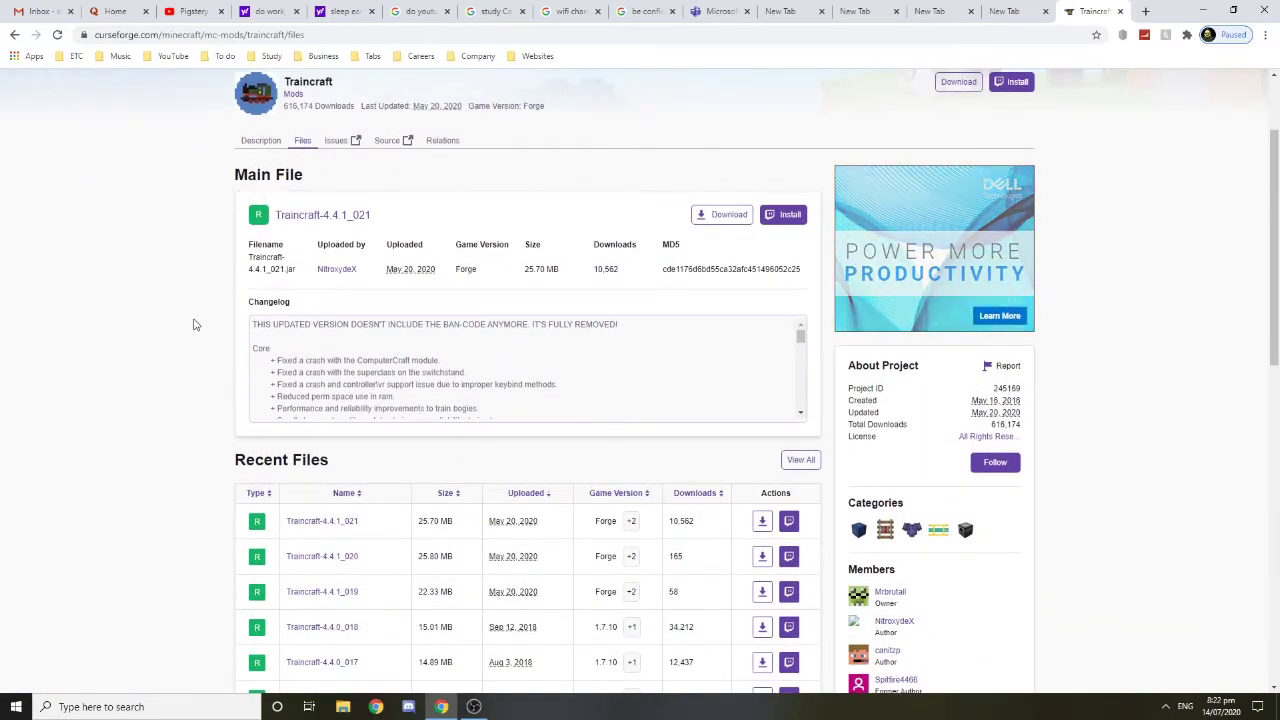
scroll(194, 324, "down", 3)
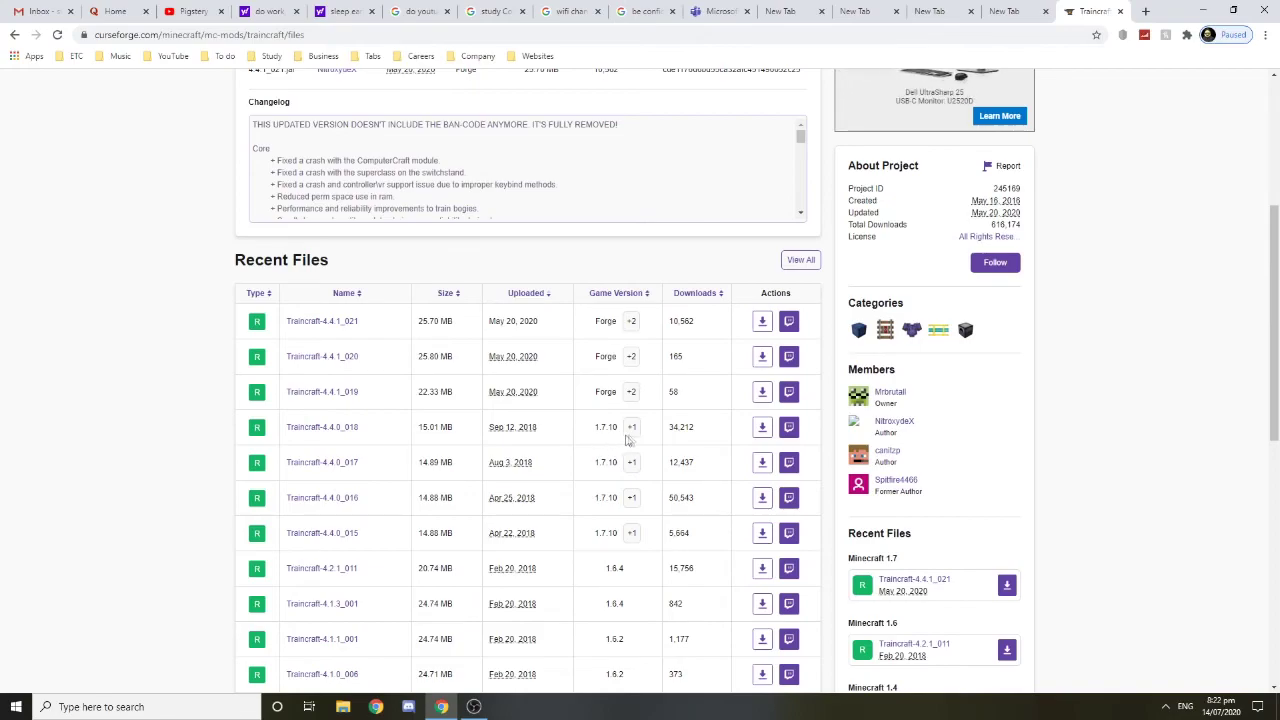
left_click(762, 430)
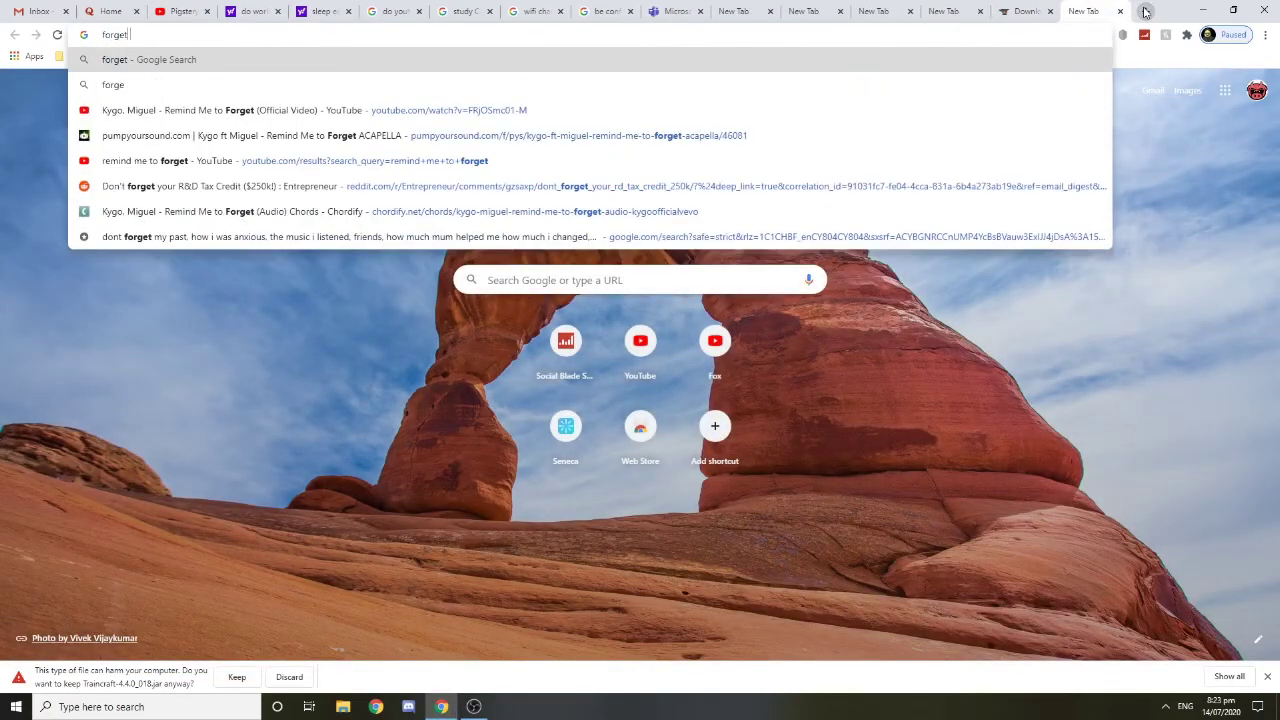
Step: Search the web for "forge 1.7.10" in a new tab and open the Minecraft Forge 1.7.10 downloads page
key("BackSpace")
type("1.6.10")
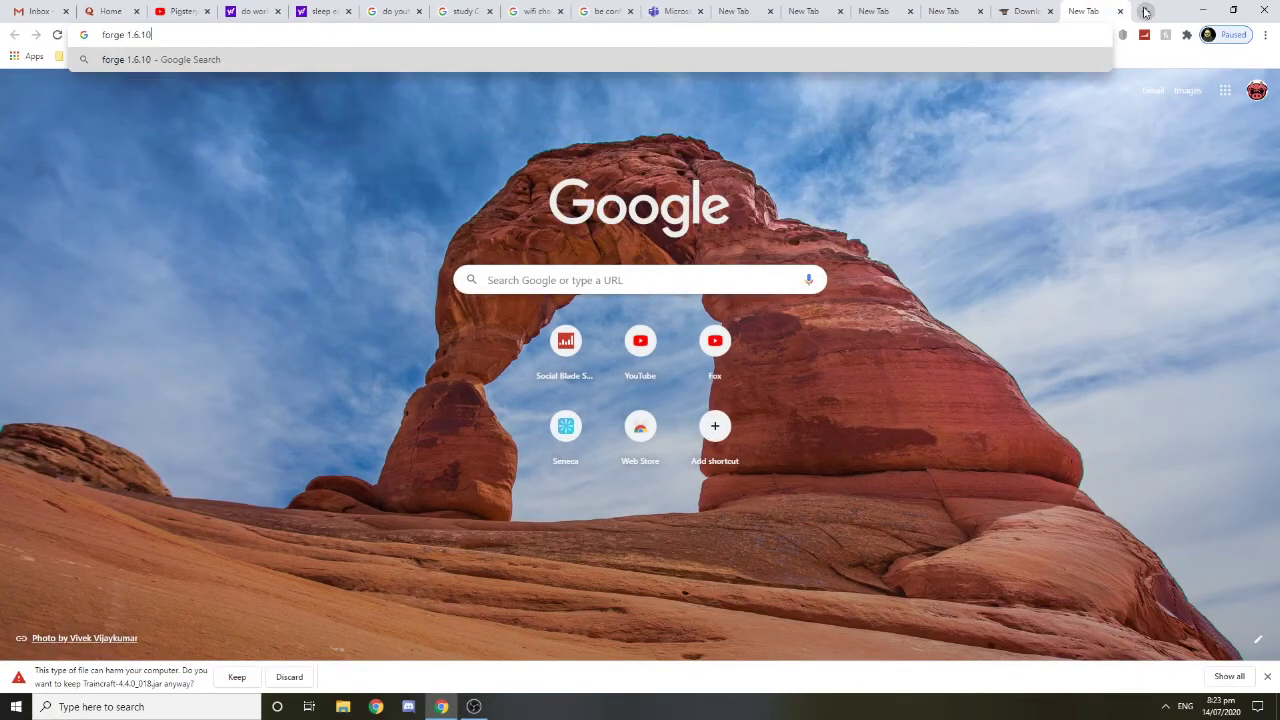
key("BackSpace")
key("BackSpace")
key("BackSpace")
key("BackSpace")
type(".70")
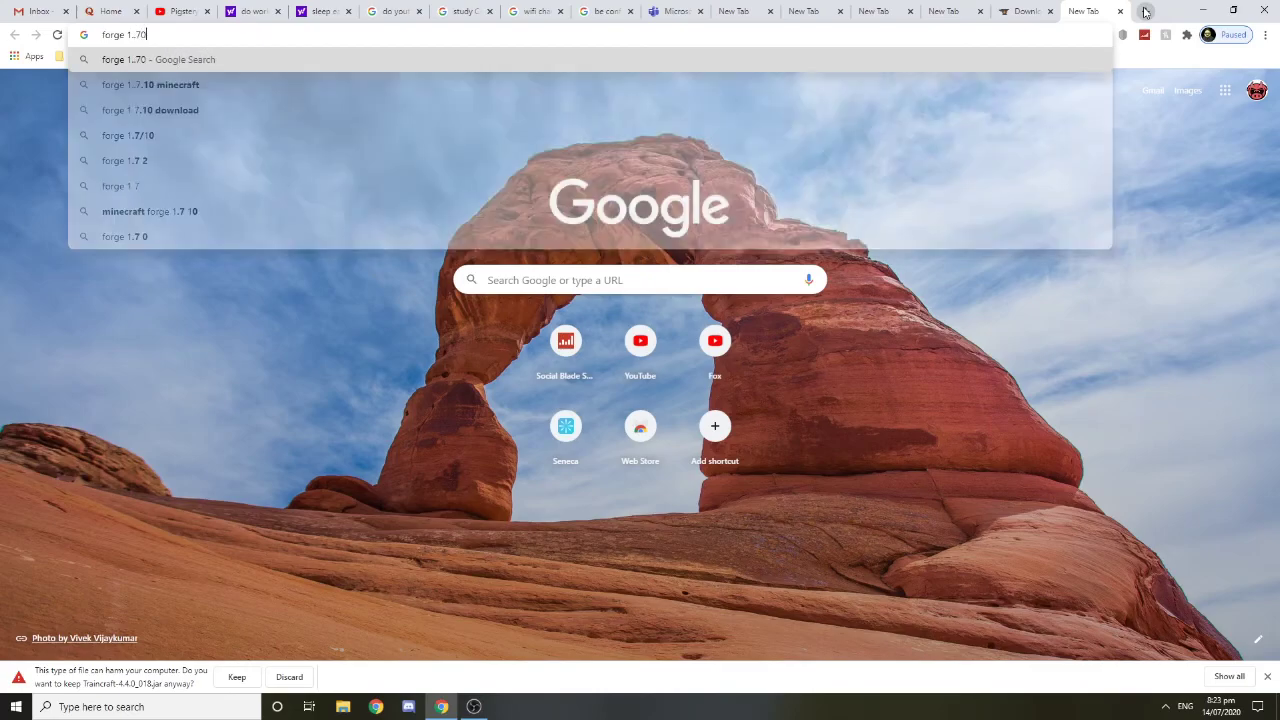
key("BackSpace")
key("BackSpace")
key("BackSpace")
type("7.10")
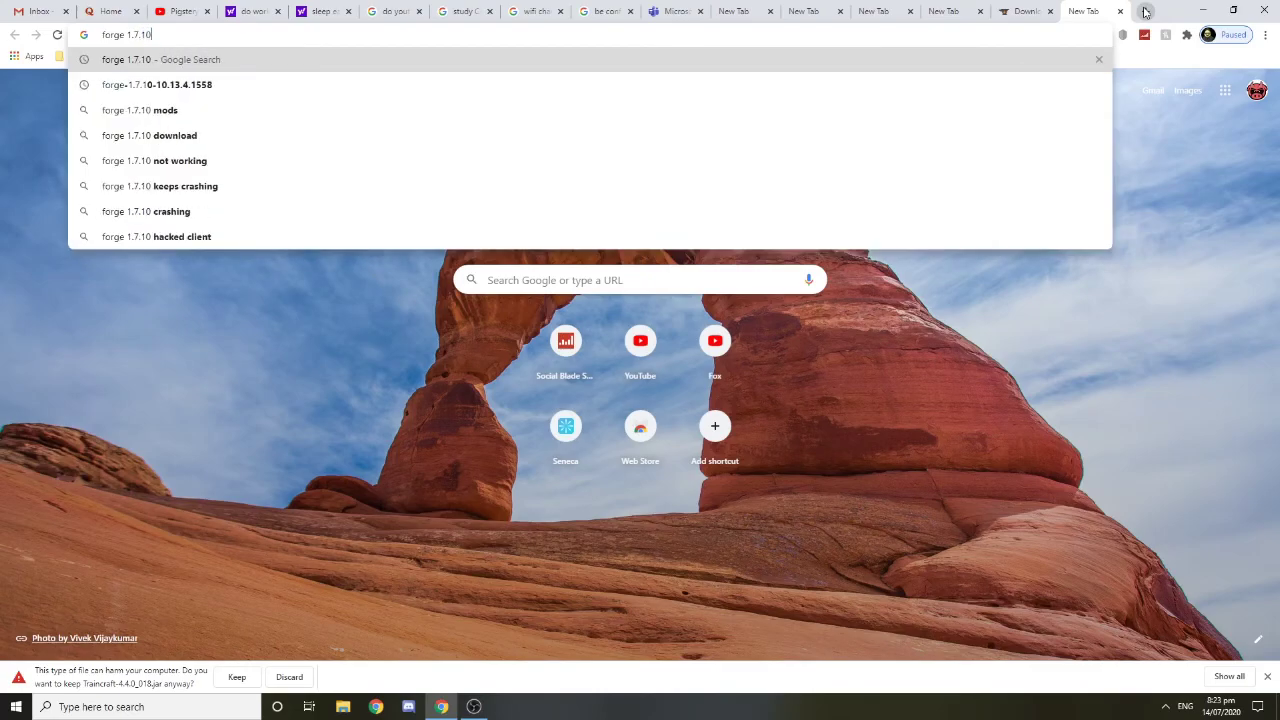
key("Return")
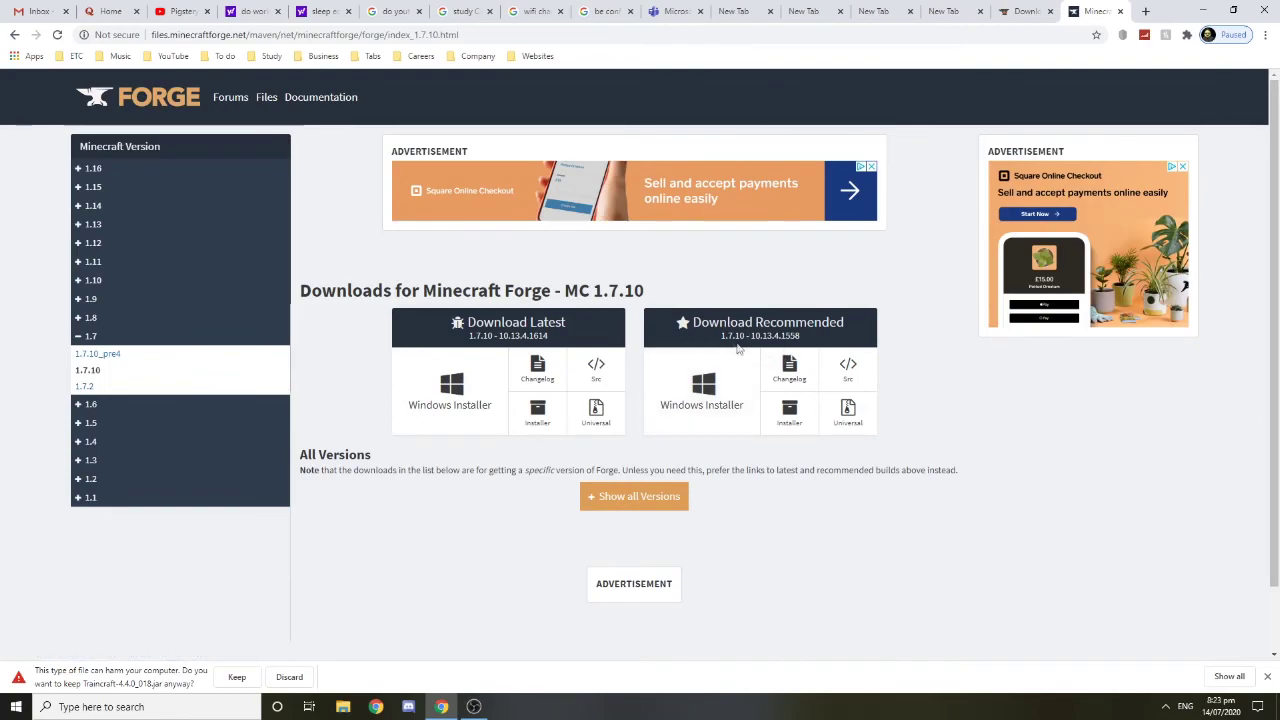
Step: Download the recommended Forge 1.7.10 Windows installer, skipping the advertisement, and allow the Traincraft-4.4.0_018.jar download to be kept
left_click(716, 395)
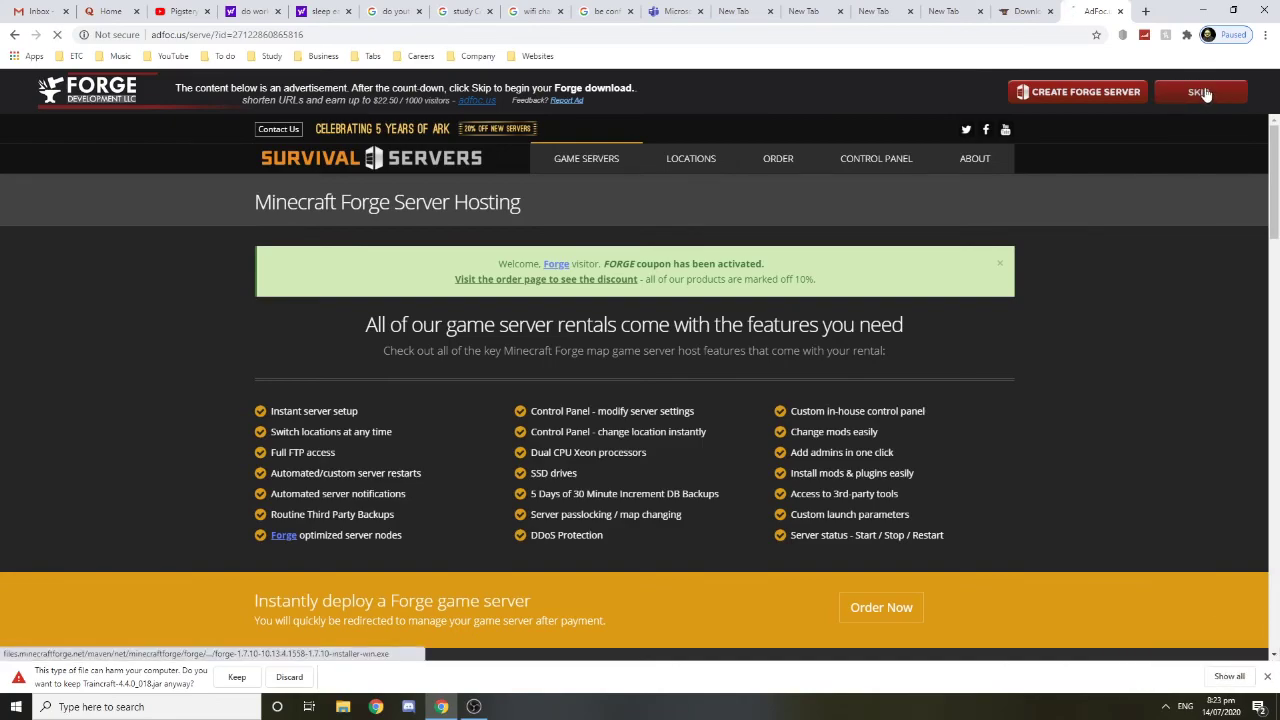
left_click(1205, 93)
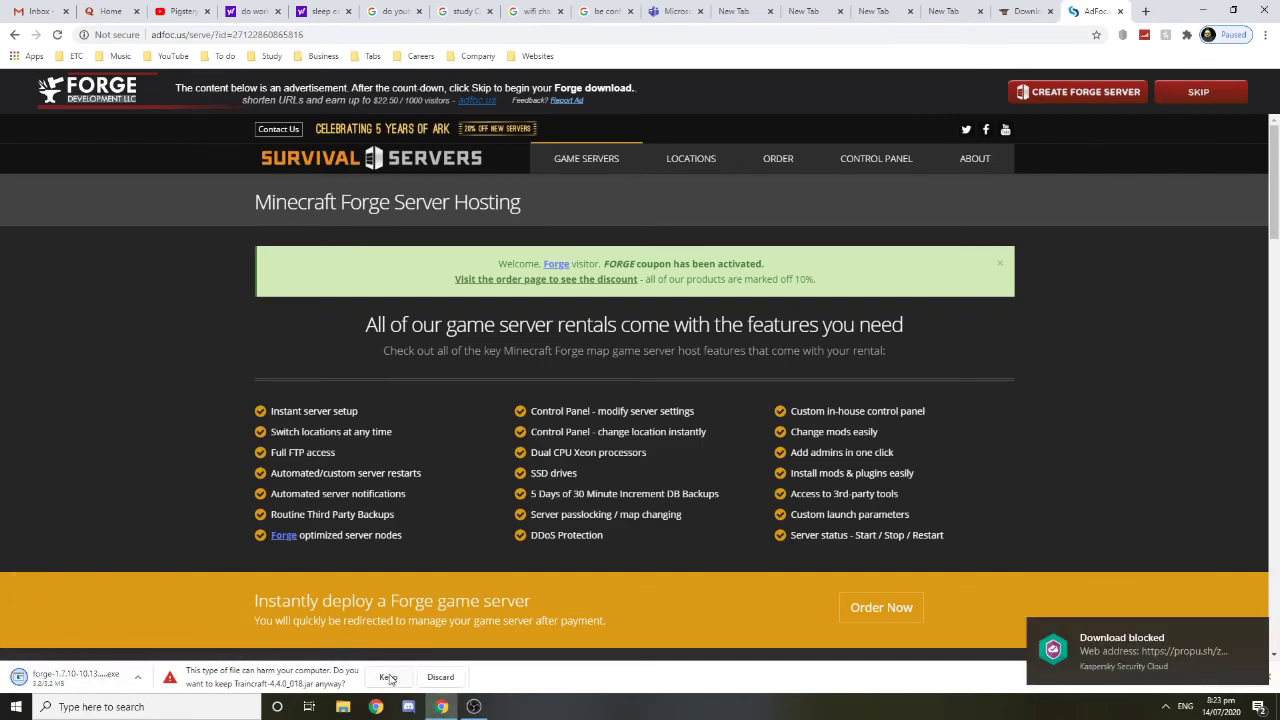
left_click(388, 679)
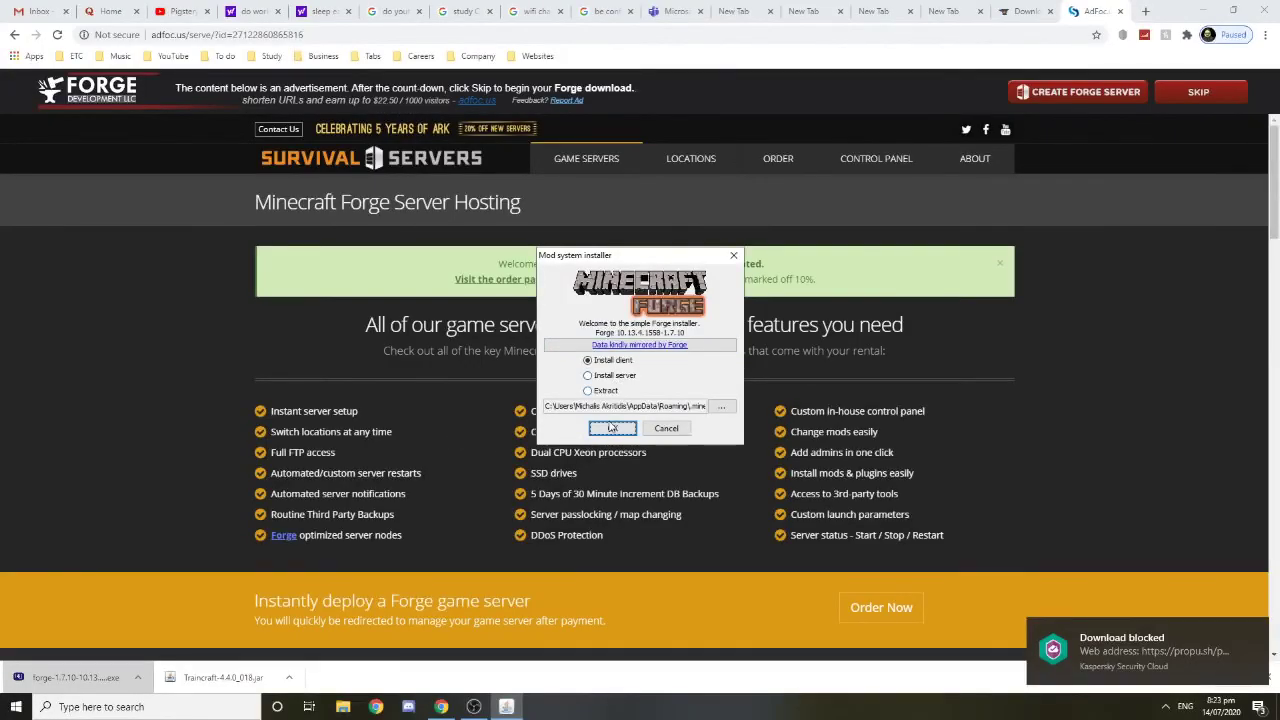
Step: Install the Forge 1.7.10 client with the Mod system installer and dismiss its completion dialog
left_click(611, 429)
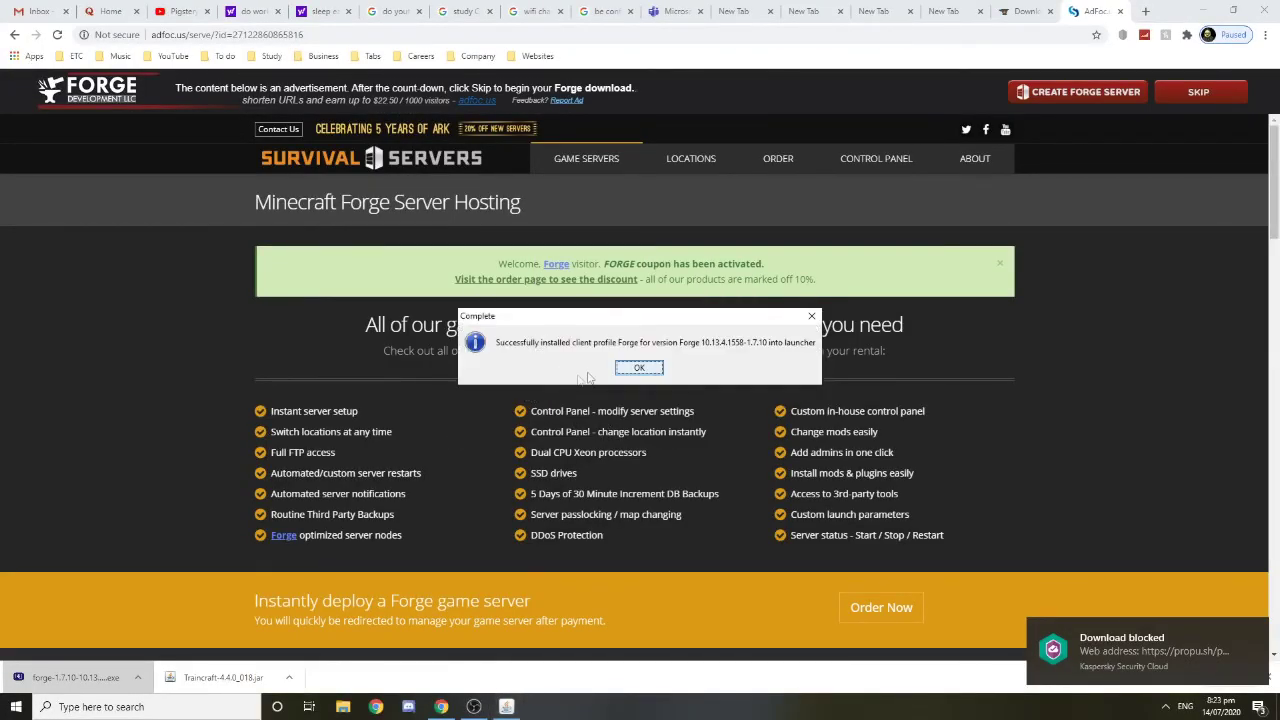
left_click(638, 369)
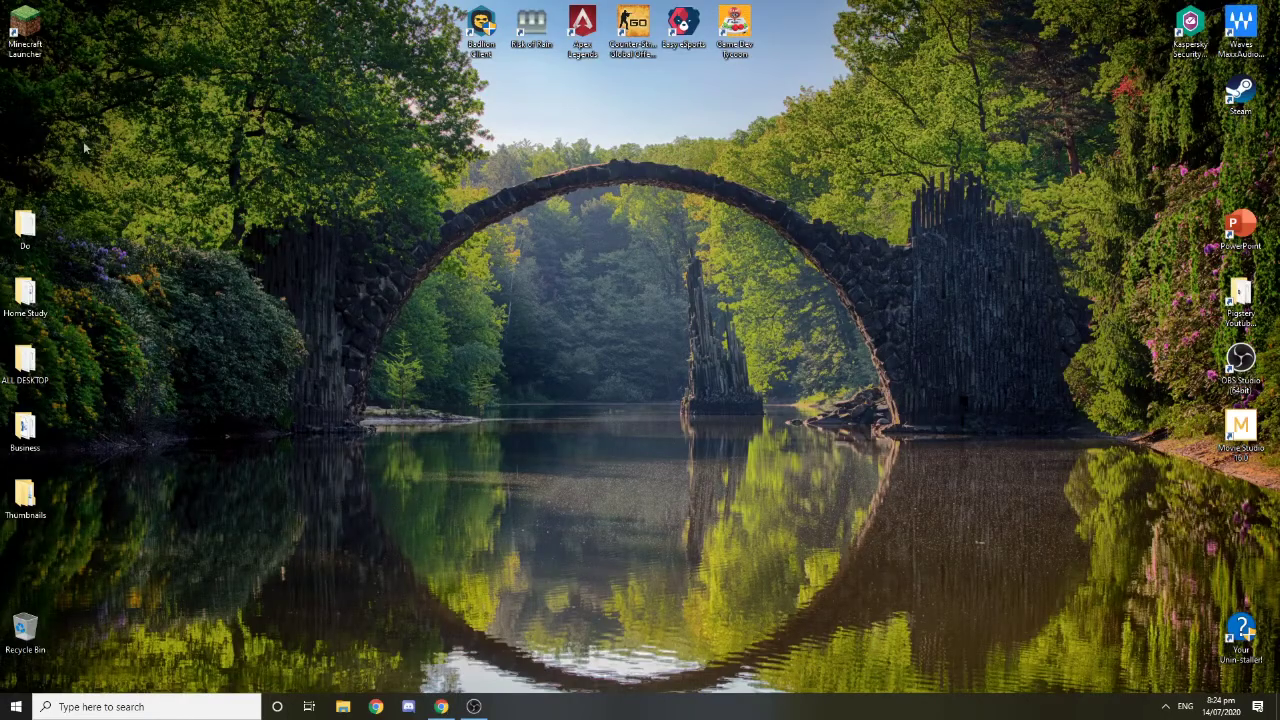
Step: Open the Minecraft Launcher and start the game with the Forge 1.7.10 profile
double_click(25, 30)
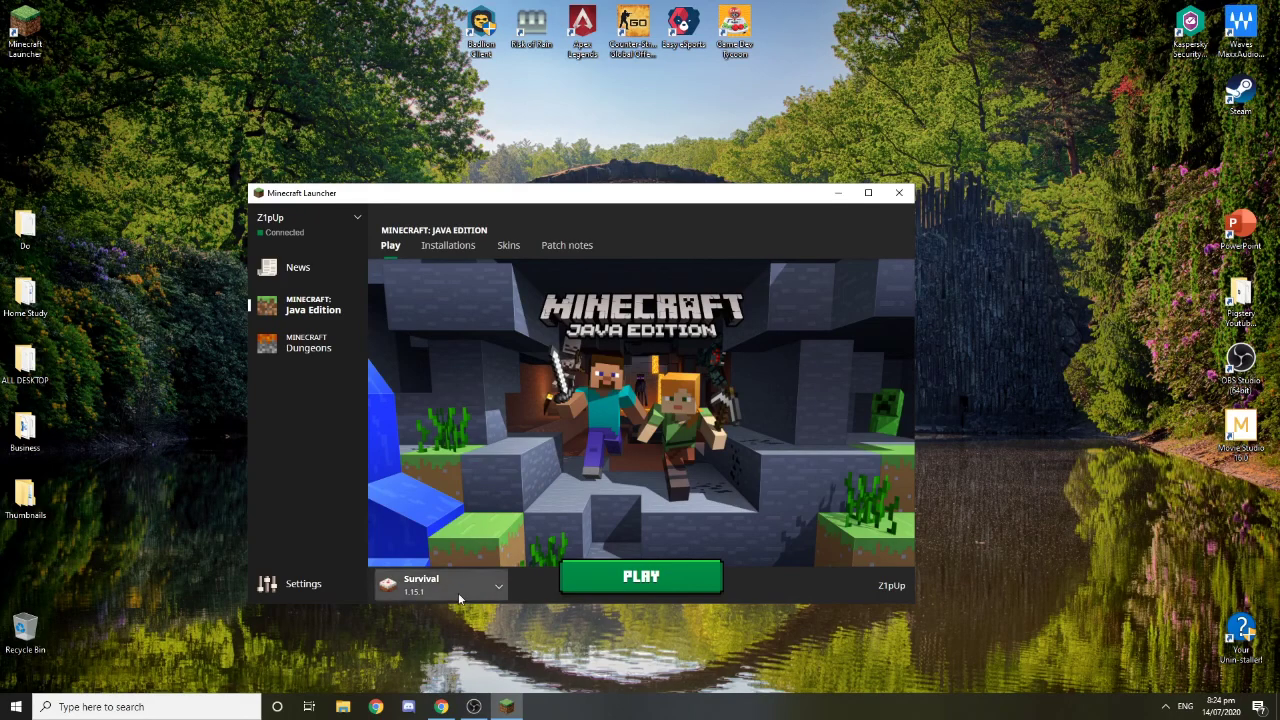
left_click(460, 586)
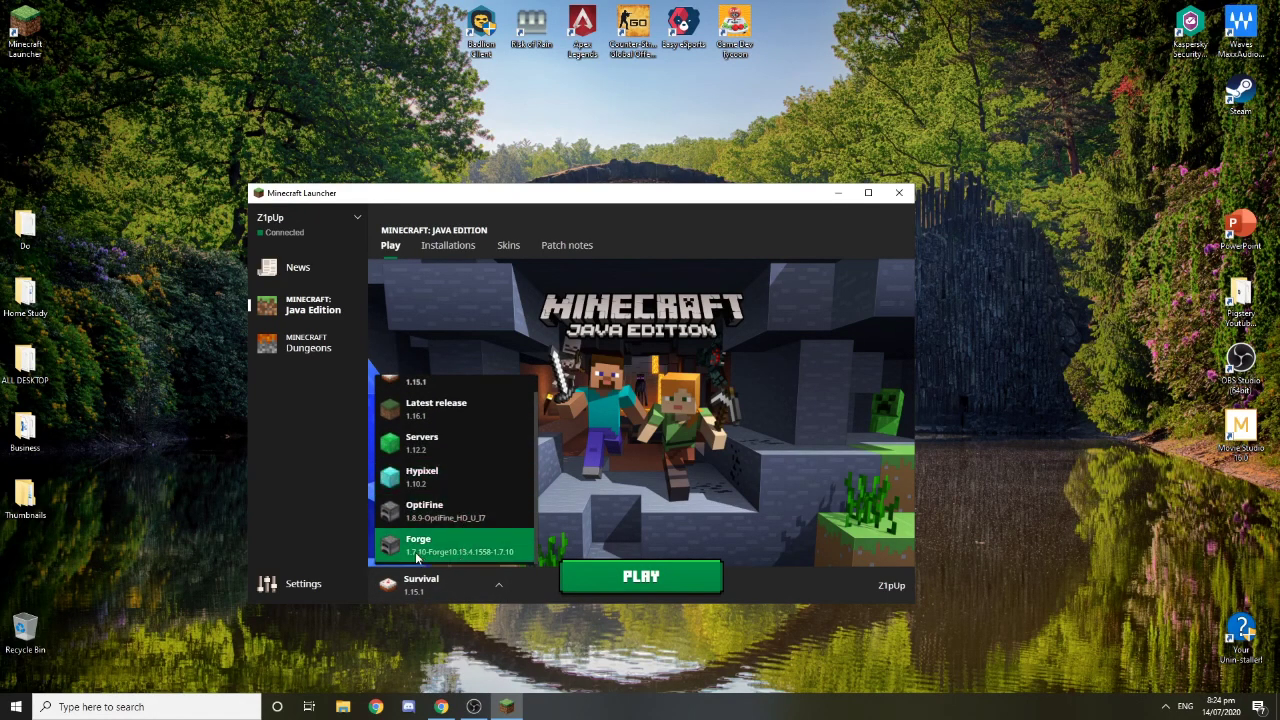
left_click(478, 557)
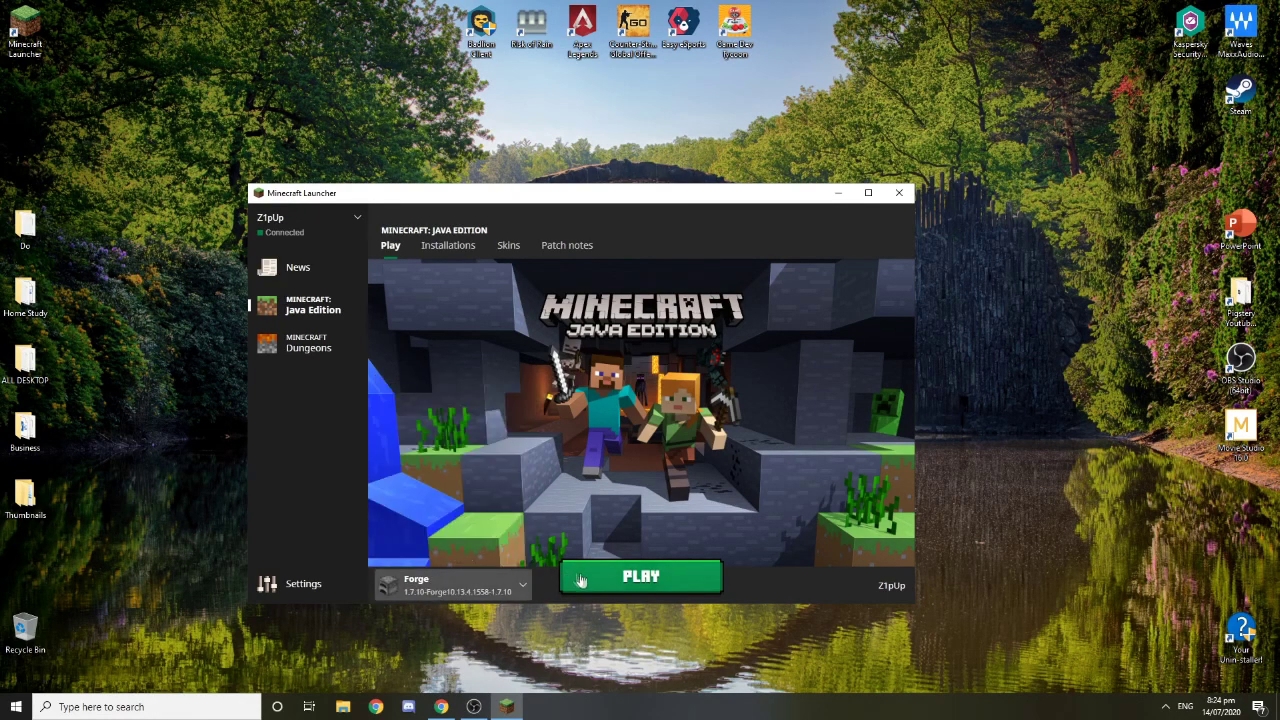
left_click(613, 578)
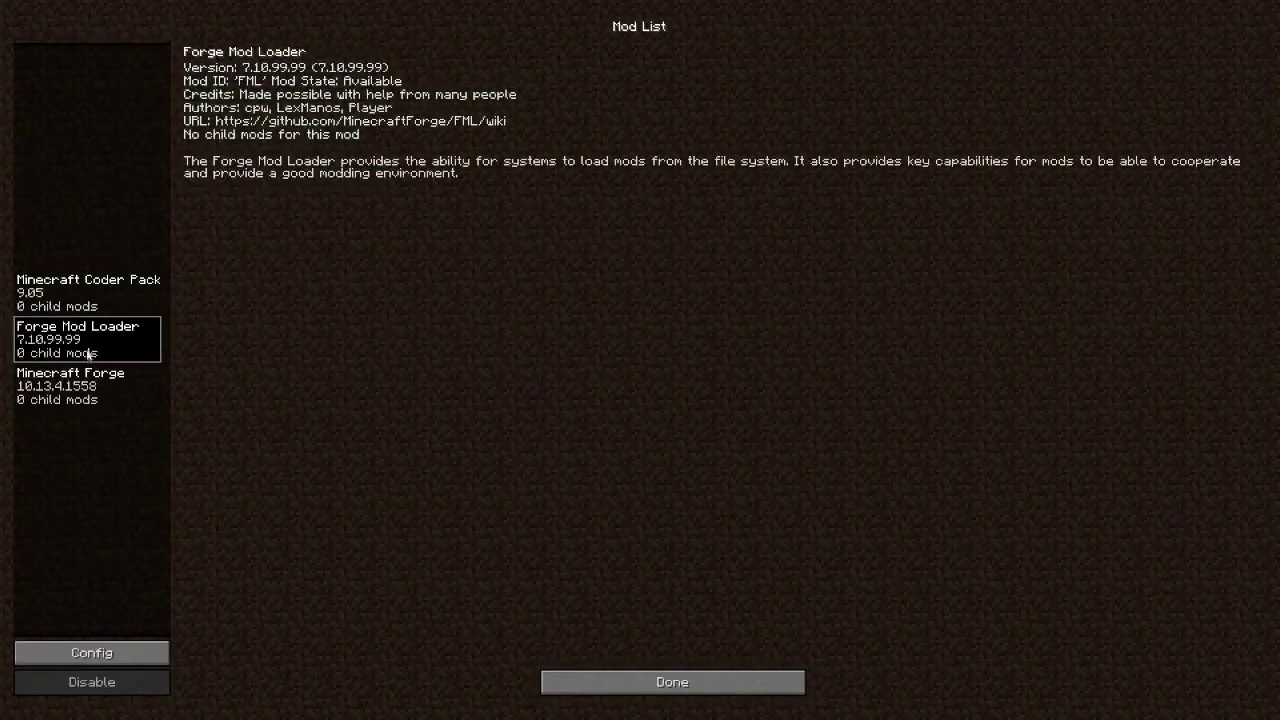
Step: Check the Minecraft Forge and Minecraft Coder Pack entries in the game's mod list and leave the list
left_click(87, 372)
left_click(86, 290)
left_click(630, 682)
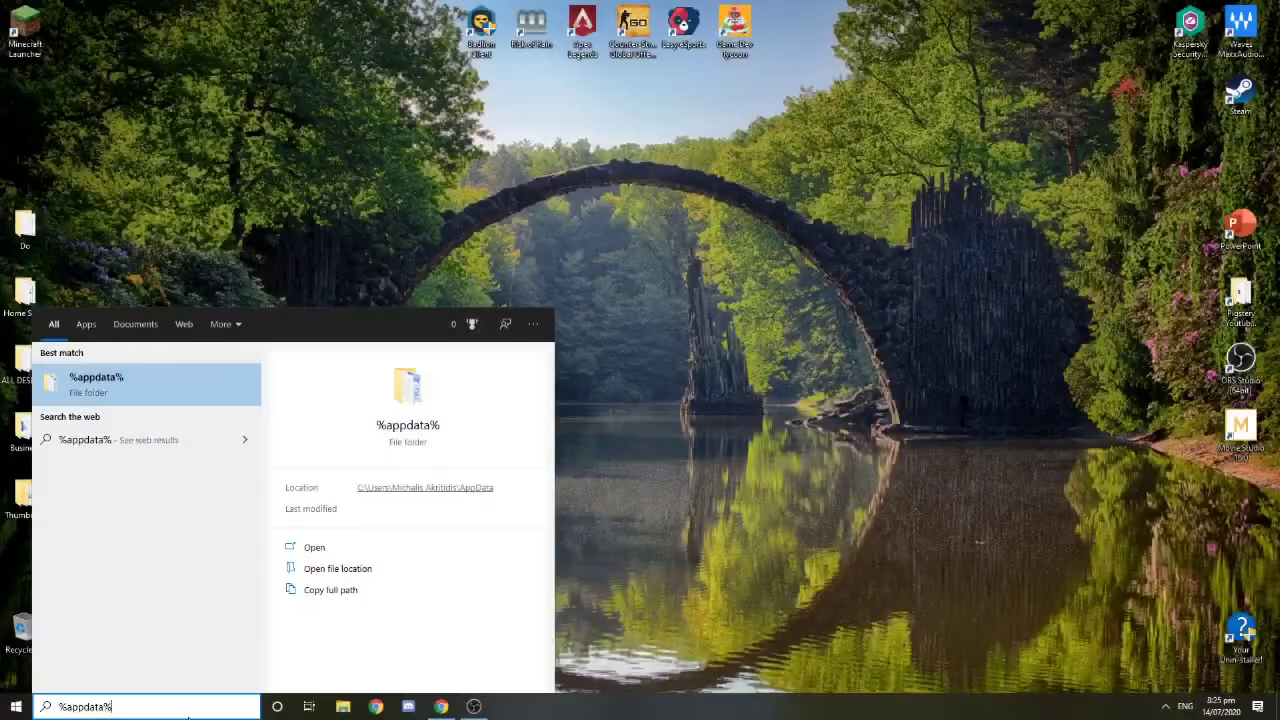
Step: Open the %appdata% folder and go into the mods folder inside .minecraft
key("Return")
double_click(284, 310)
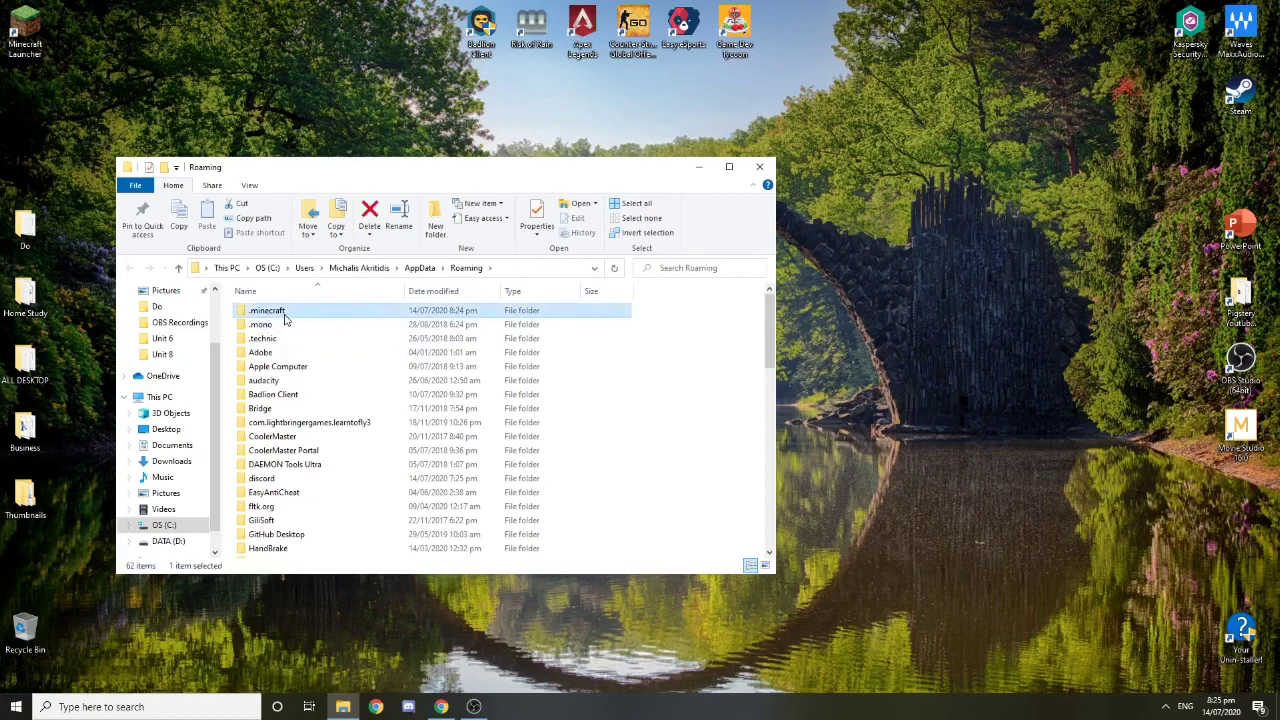
left_click(180, 270)
scroll(728, 330, "down", 14)
left_click(370, 550)
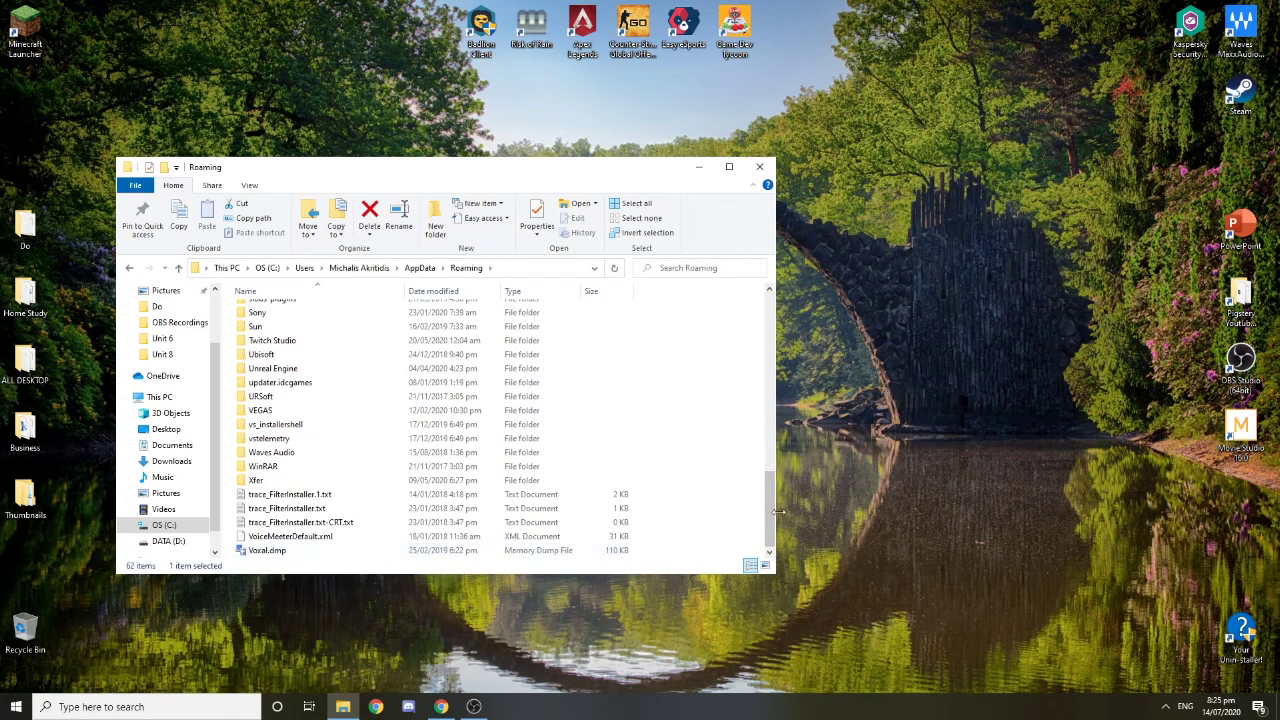
scroll(450, 420, "up", 14)
double_click(297, 314)
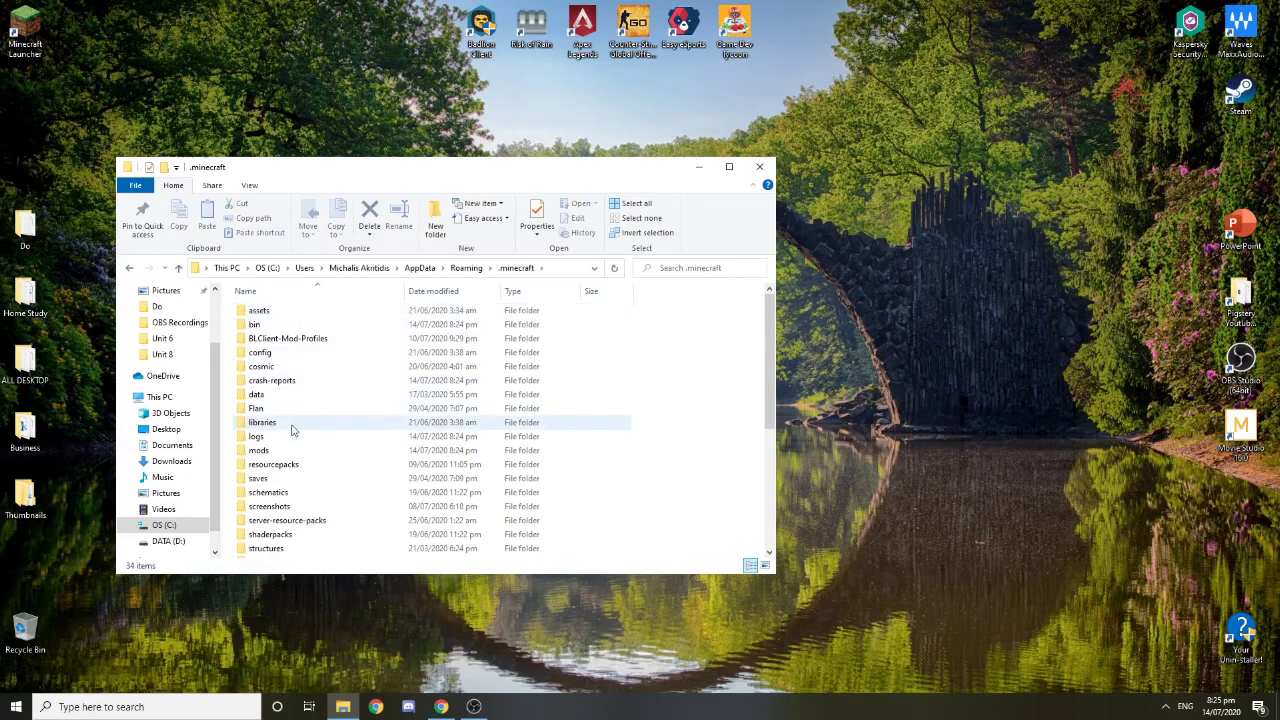
double_click(262, 451)
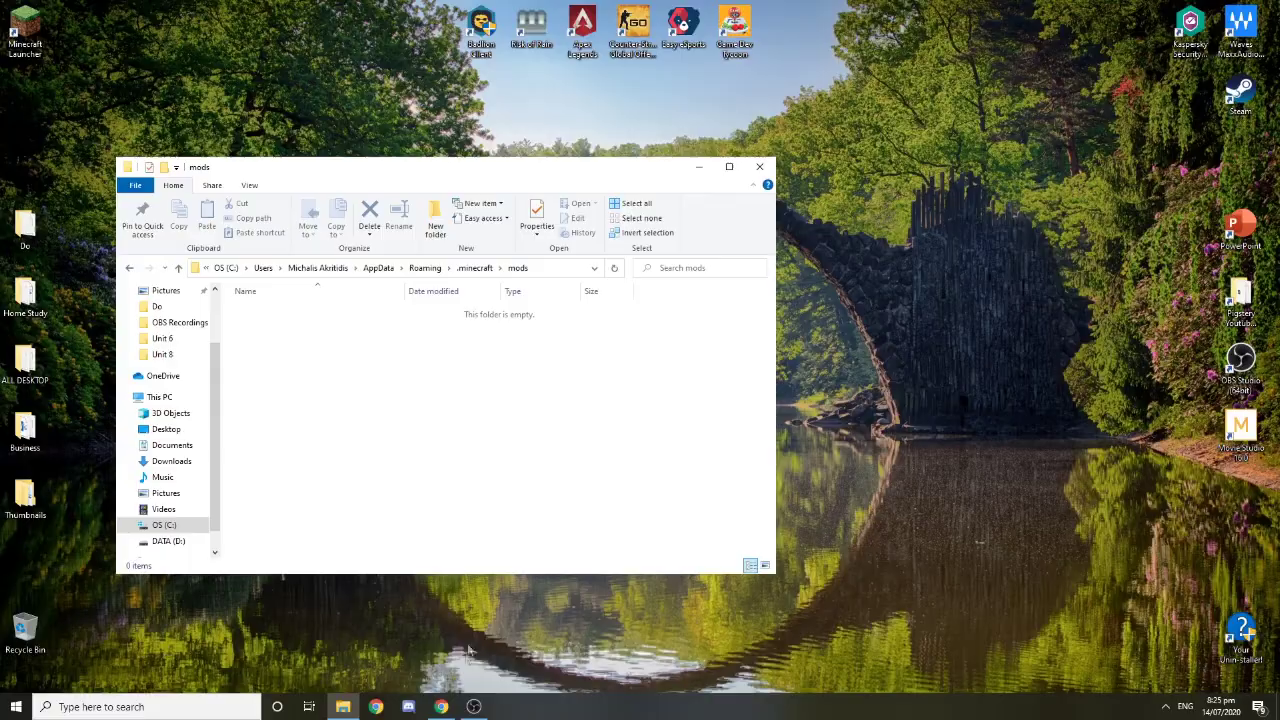
Step: Put the downloaded Traincraft-4.4.0_018.jar from the browser into the mods folder and minimize both windows
left_click(441, 706)
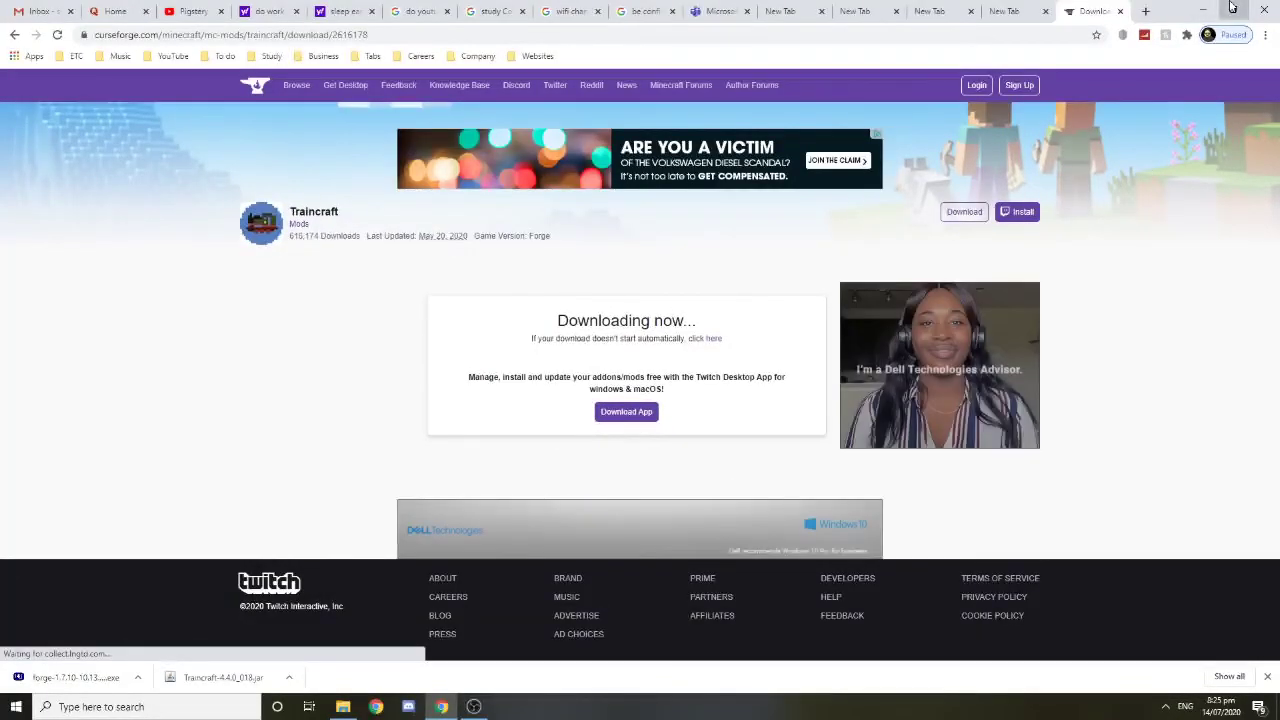
left_click(1232, 10)
left_click_drag(215, 469, 417, 480)
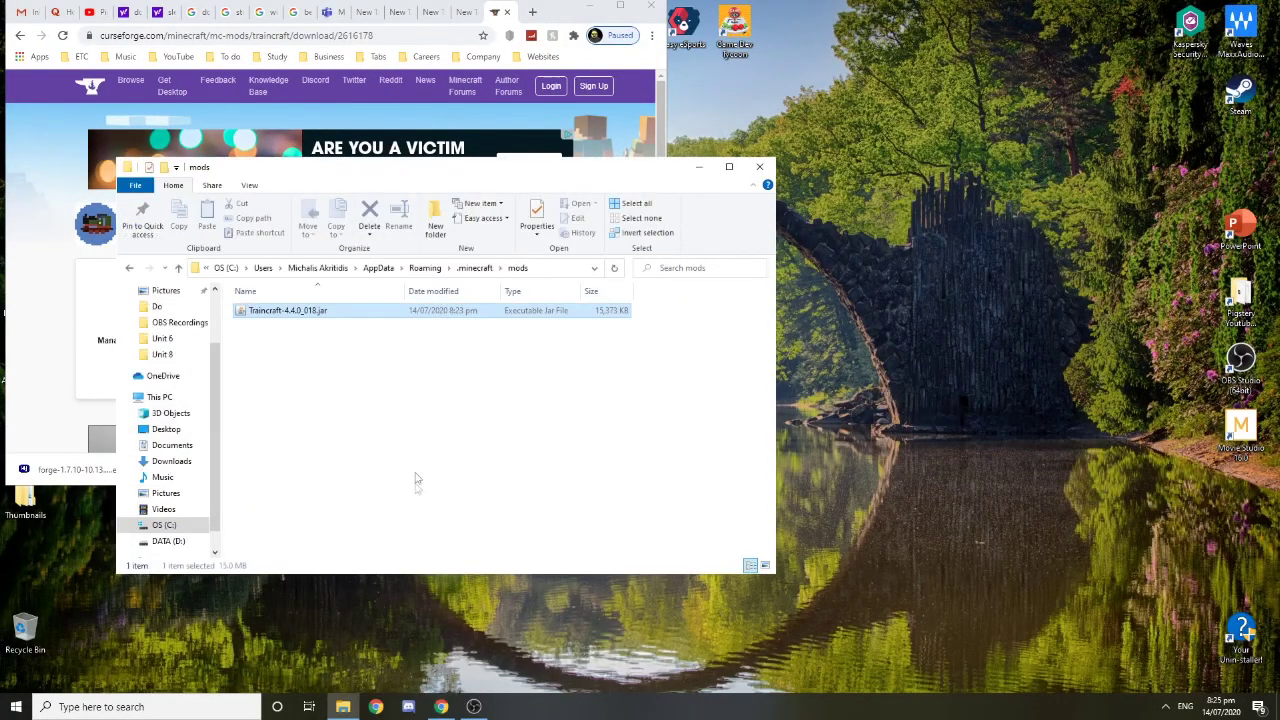
left_click(622, 10)
left_click(1205, 10)
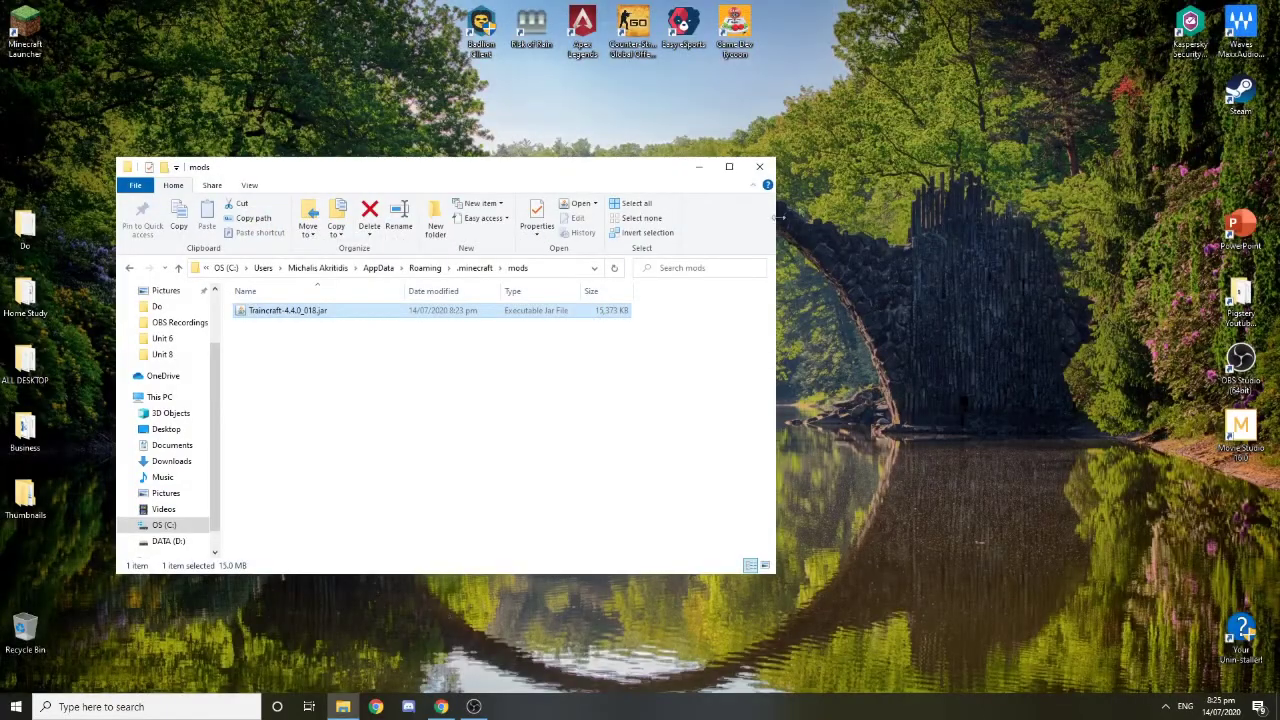
left_click(699, 167)
Step: Launch Minecraft again with the Forge profile and start a singleplayer world
double_click(29, 40)
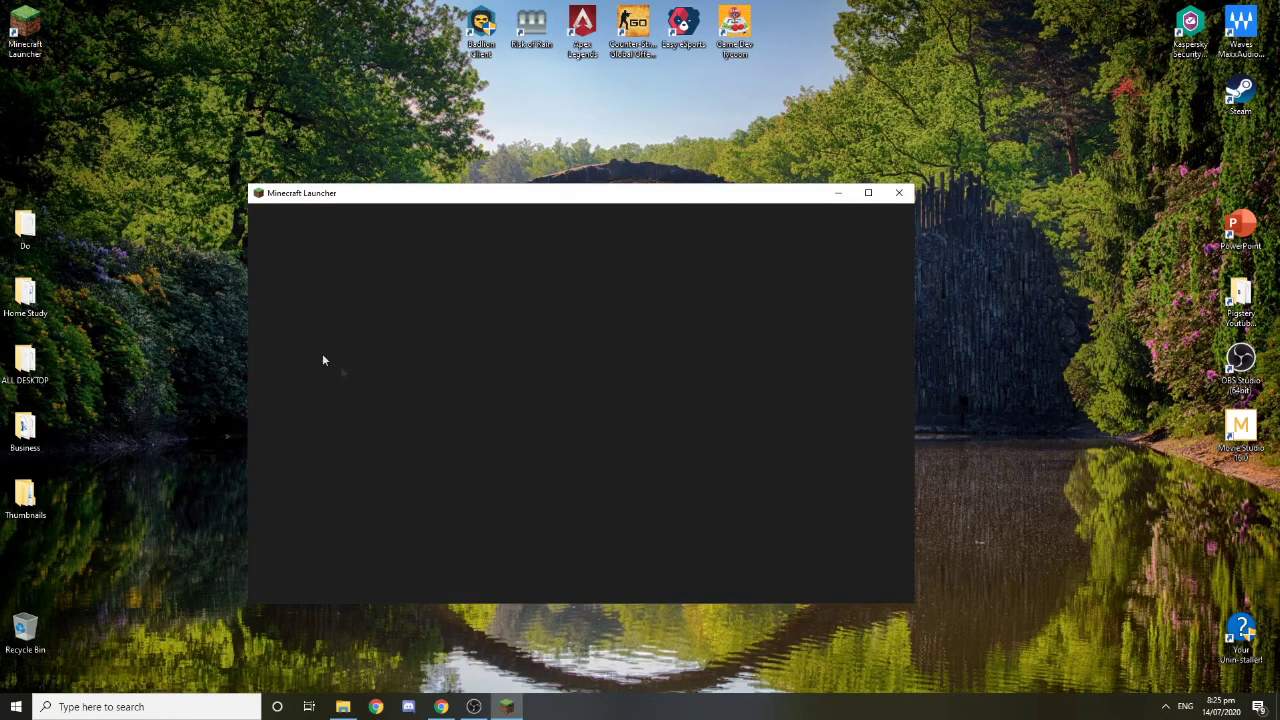
left_click(620, 578)
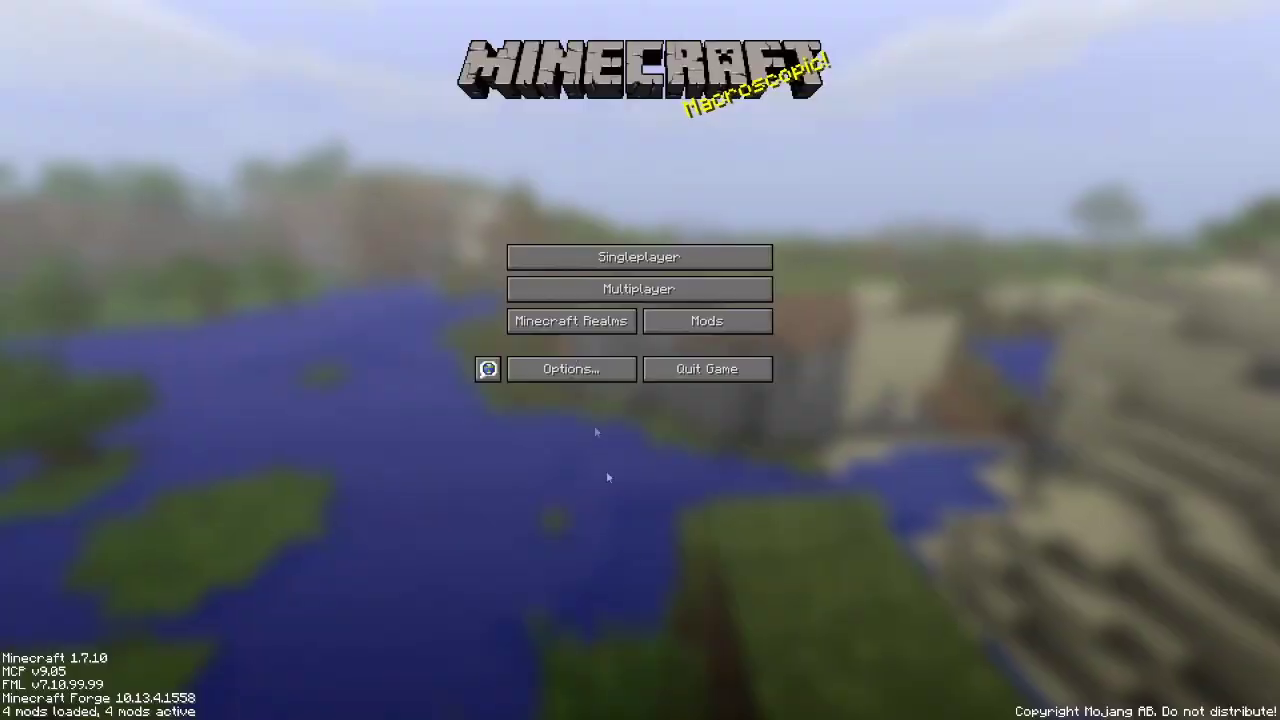
left_click(575, 257)
left_click(712, 662)
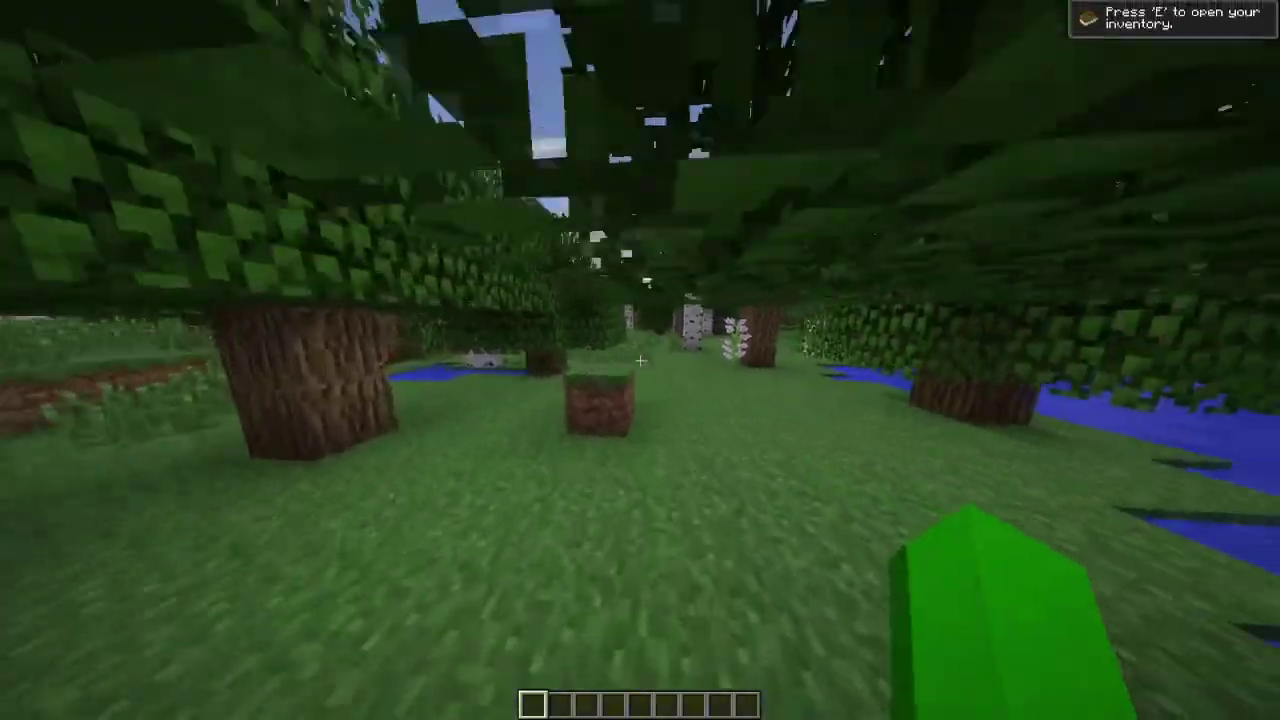
Step: Add a track item from the Traincraft page of the creative inventory to the sixth hotbar slot
key("e")
left_click(755, 215)
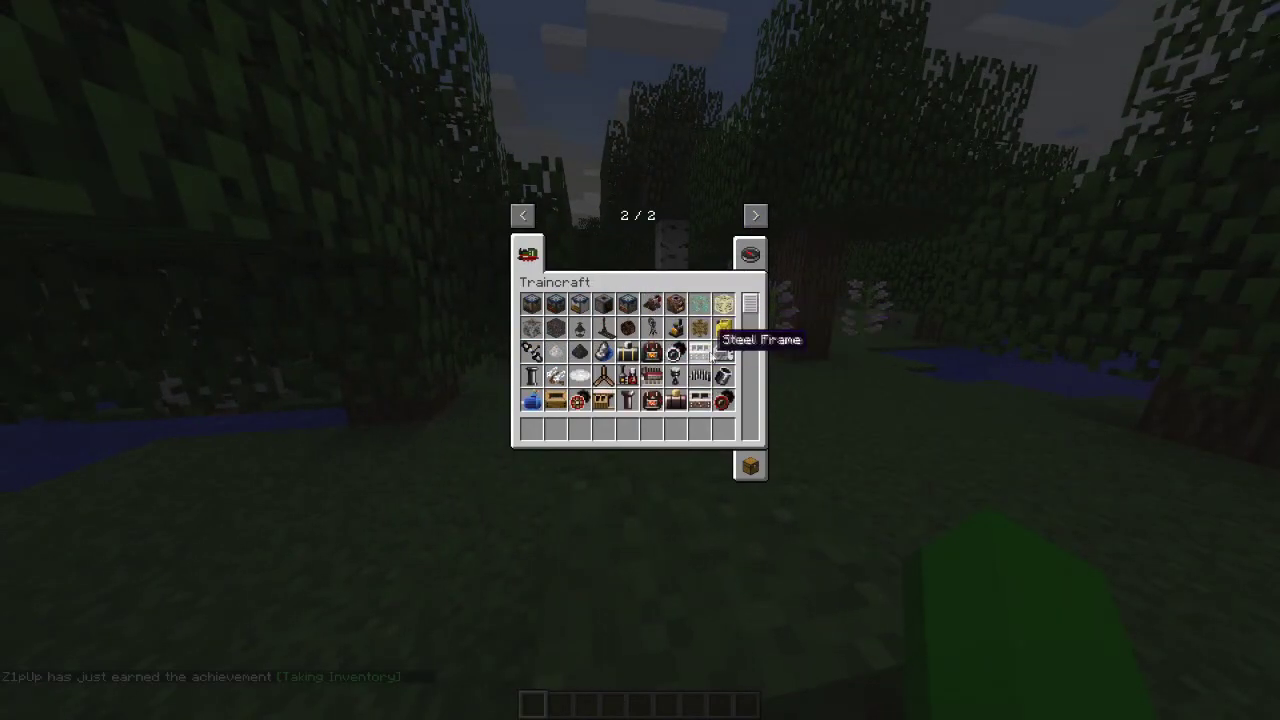
scroll(716, 400, "down", 3)
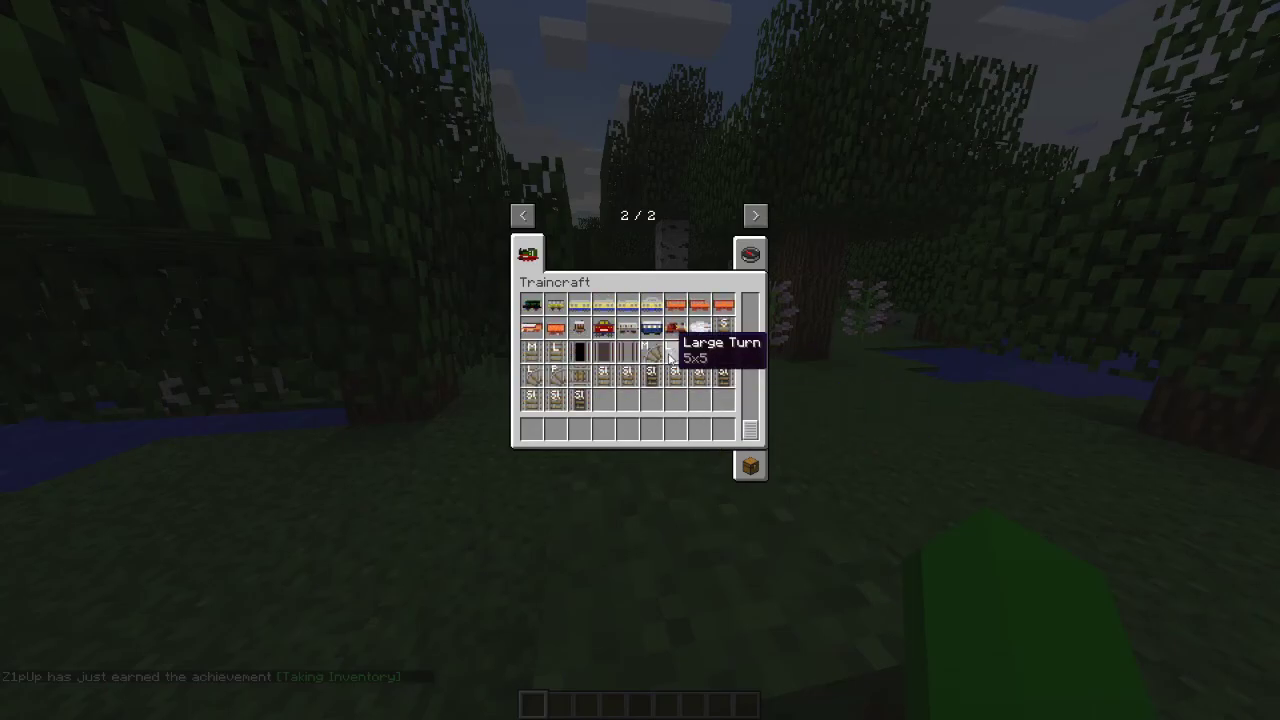
key("e")
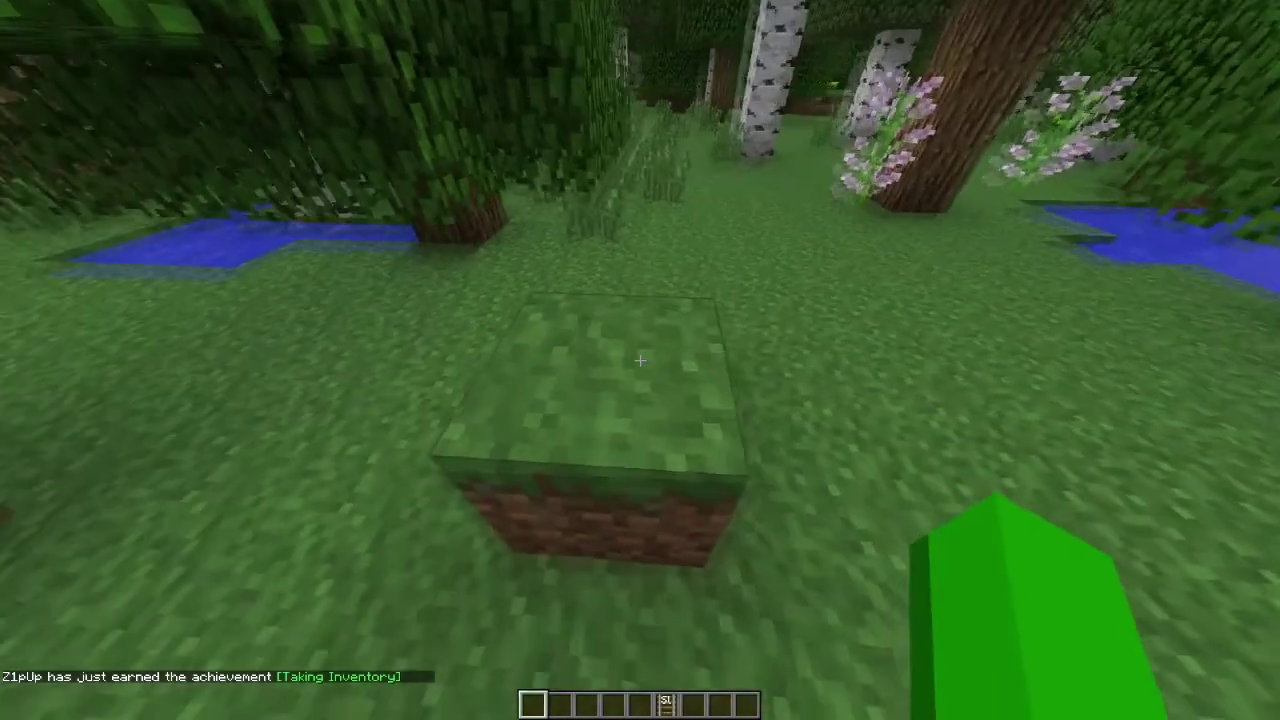
Step: Break the raised grass block and lay the Traincraft track across the grass
left_click(640, 360)
key("6")
right_click(640, 360)
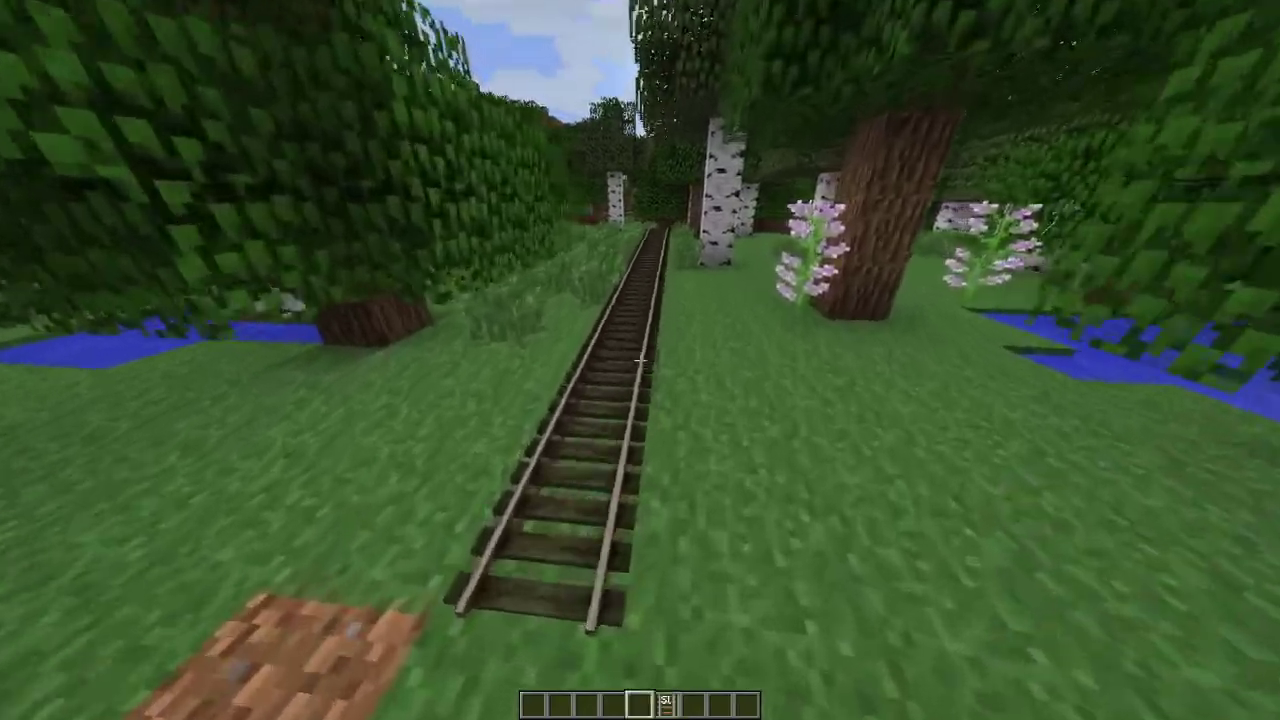
key("5")
left_click(640, 360)
Step: Add another Traincraft item from the creative inventory to the seventh hotbar slot
key("e")
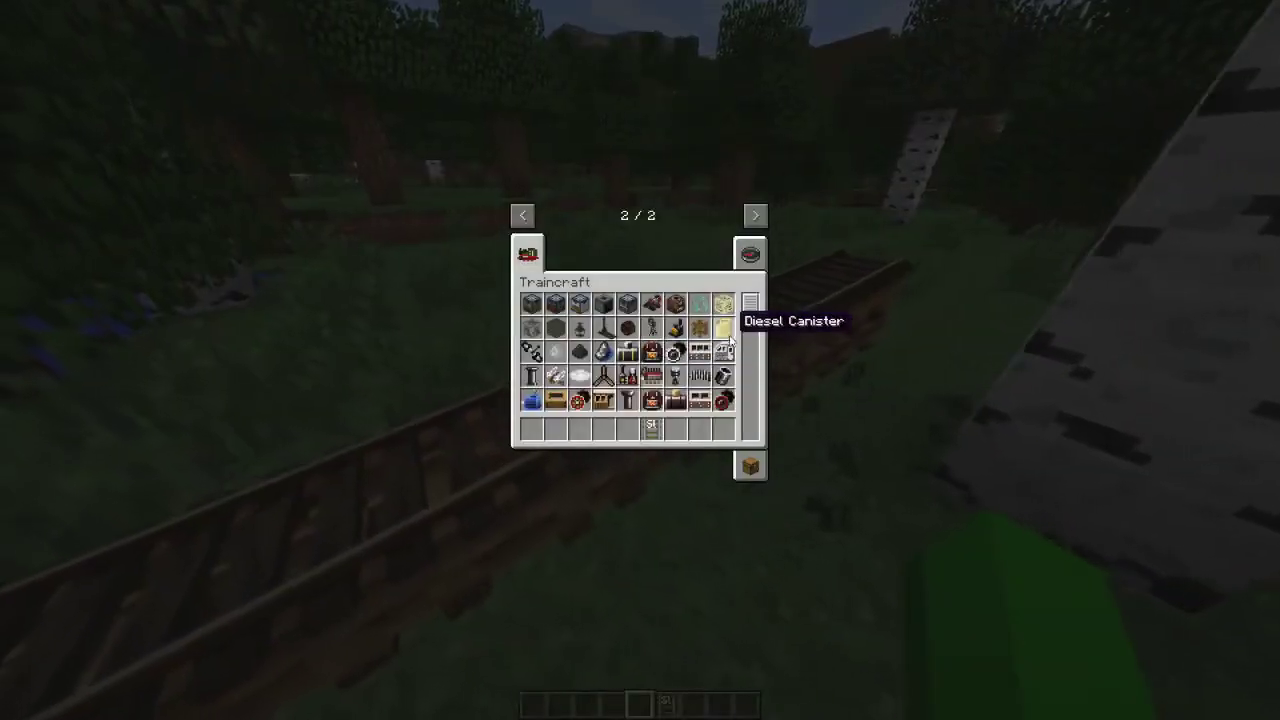
scroll(690, 360, "up", 5)
left_click(684, 424)
key("e")
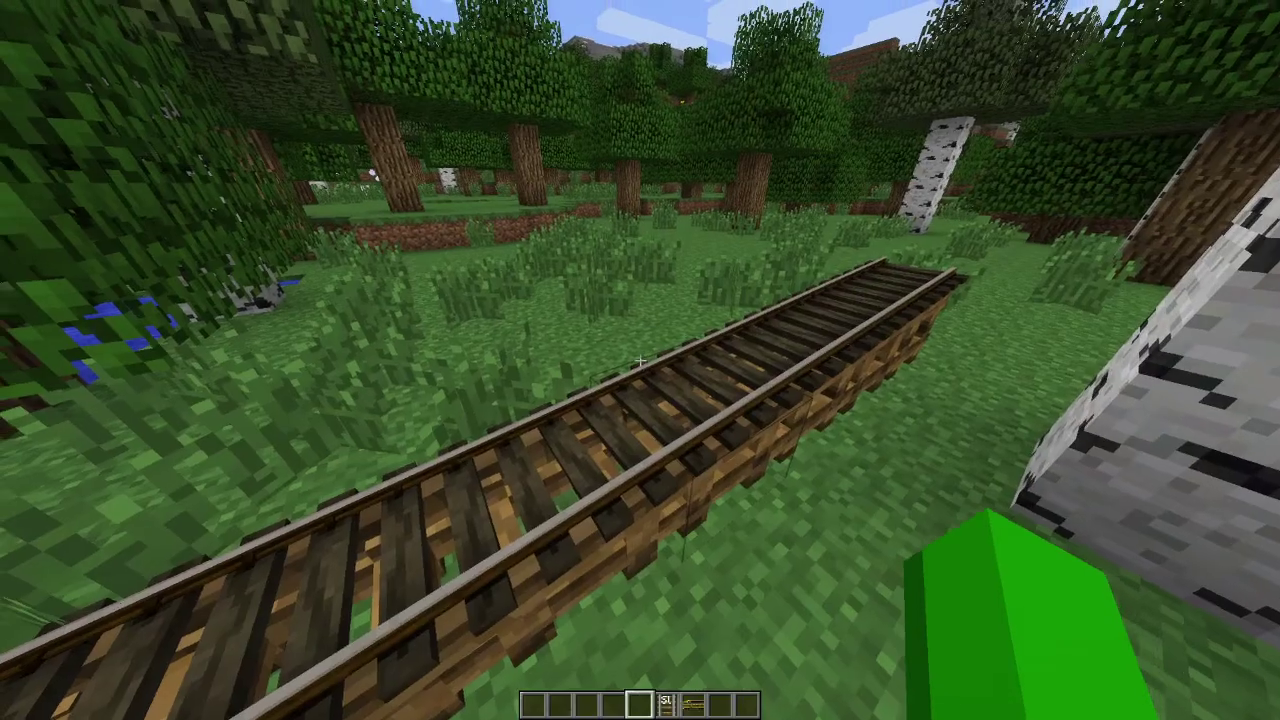
Step: Try to place the EMD F3 locomotive on the laid Traincraft track
key("7")
right_click(640, 360)
key("s")
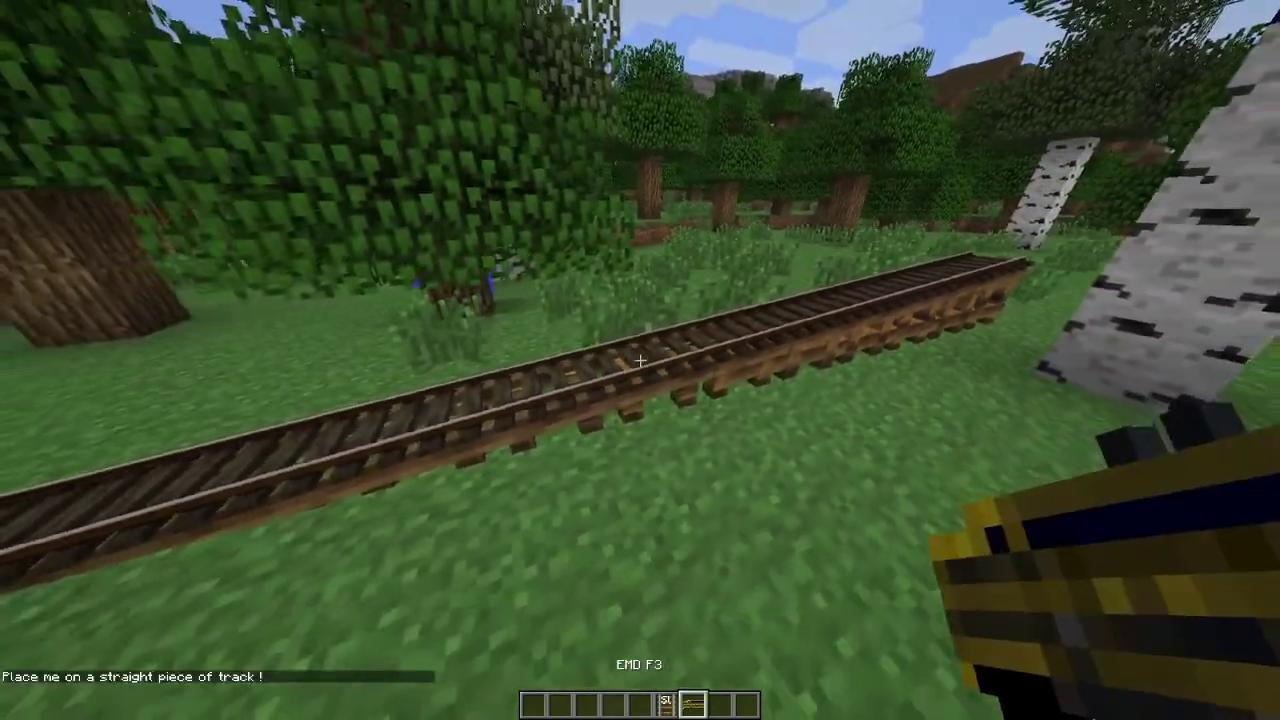
Step: Take the USSR 0-5-0 Tender from the creative inventory into the fourth hotbar slot and try placing it on the long track
key("w")
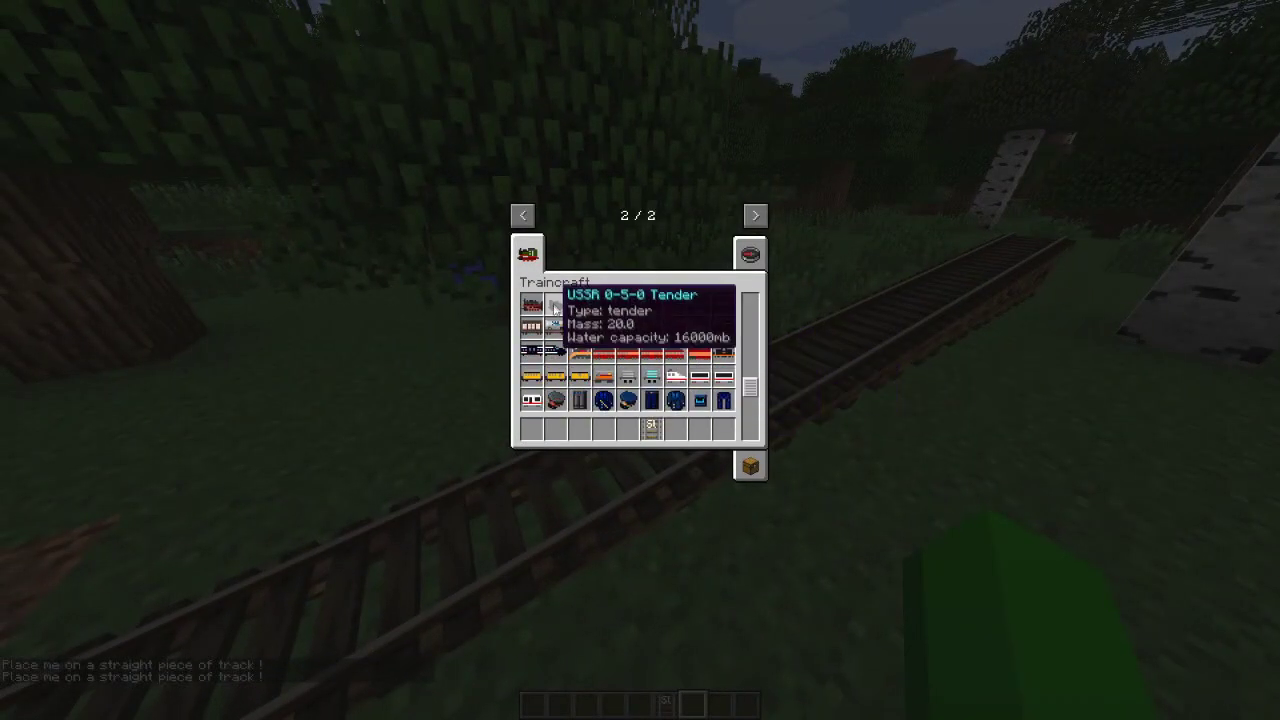
key("e")
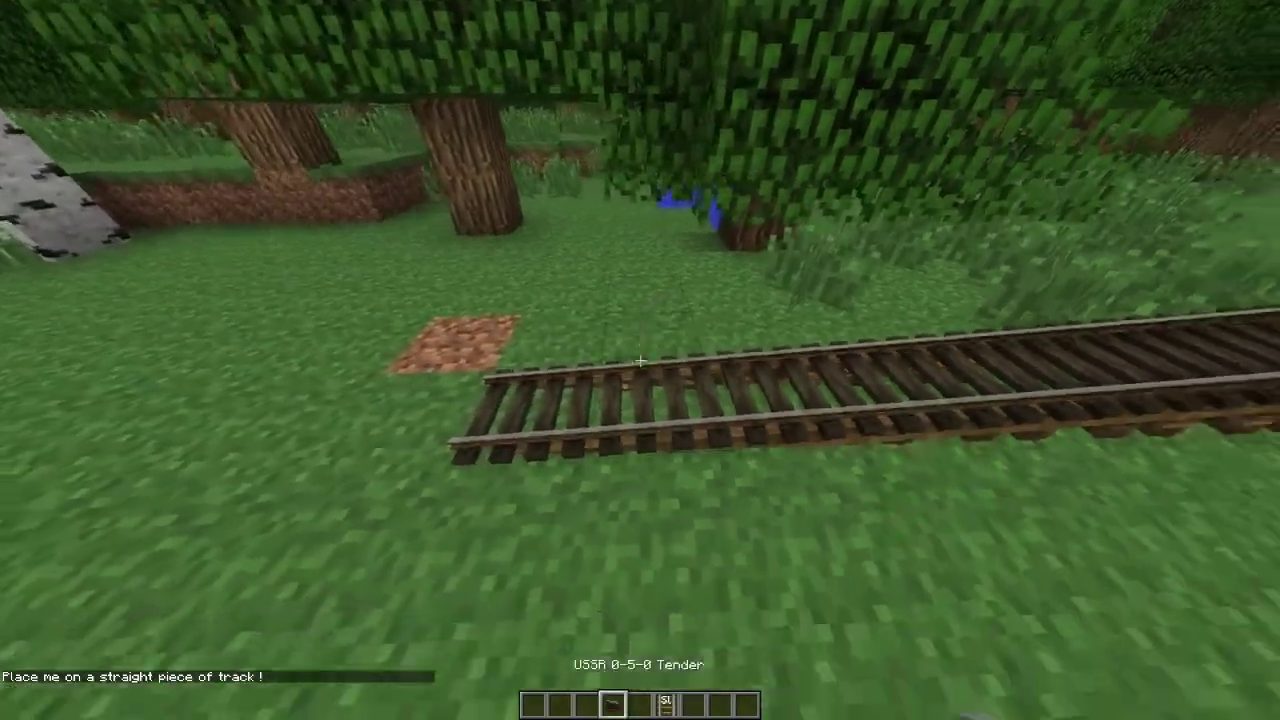
right_click(640, 360)
Step: Add the Small Straight track to the fifth hotbar slot and lay it on the grass beside the existing track
key("e")
left_click(622, 427)
key("e")
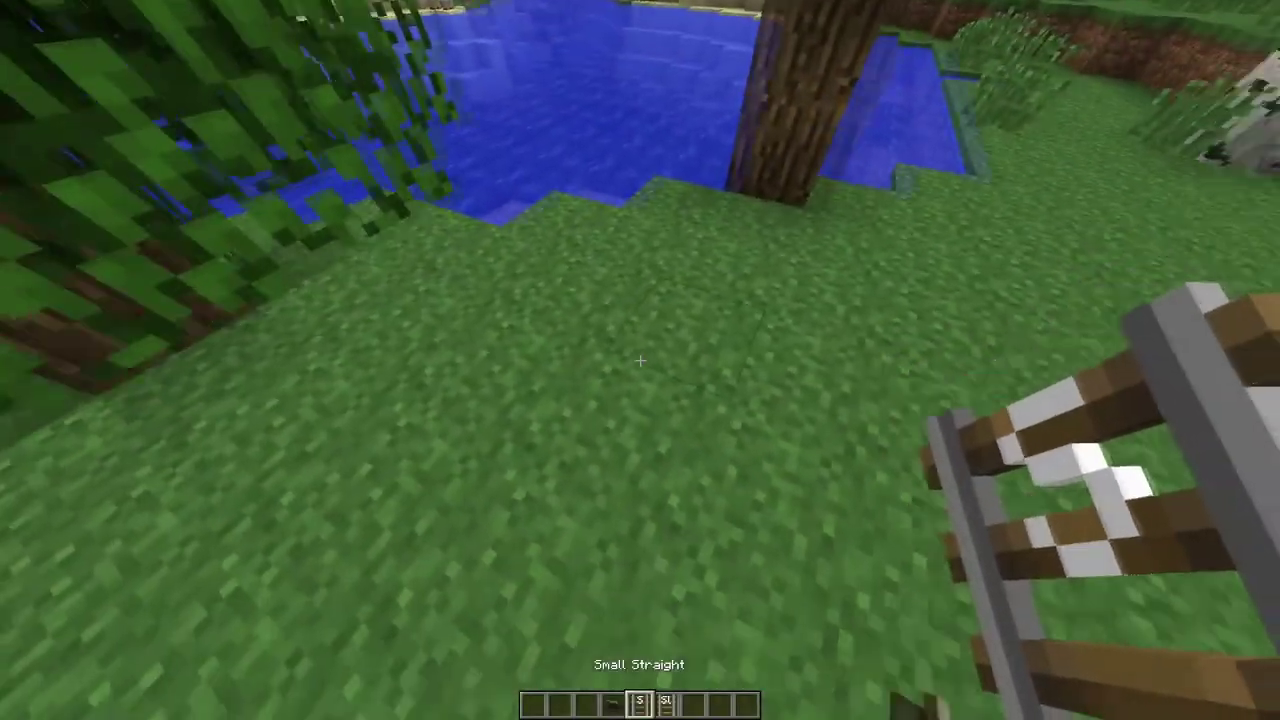
right_click(640, 360)
Step: Place the USSR 0-5-0 Tender on the small straight track and switch to the empty seventh hotbar slot
scroll(640, 360, "up", 1)
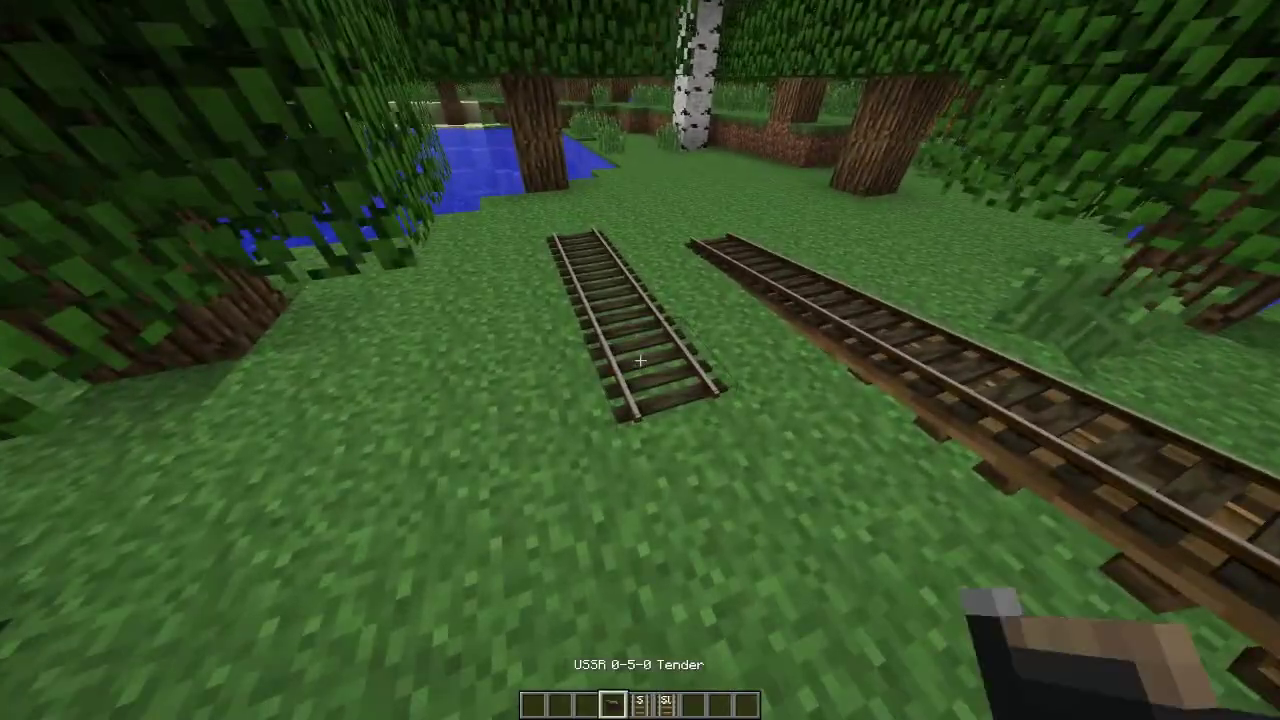
right_click(640, 360)
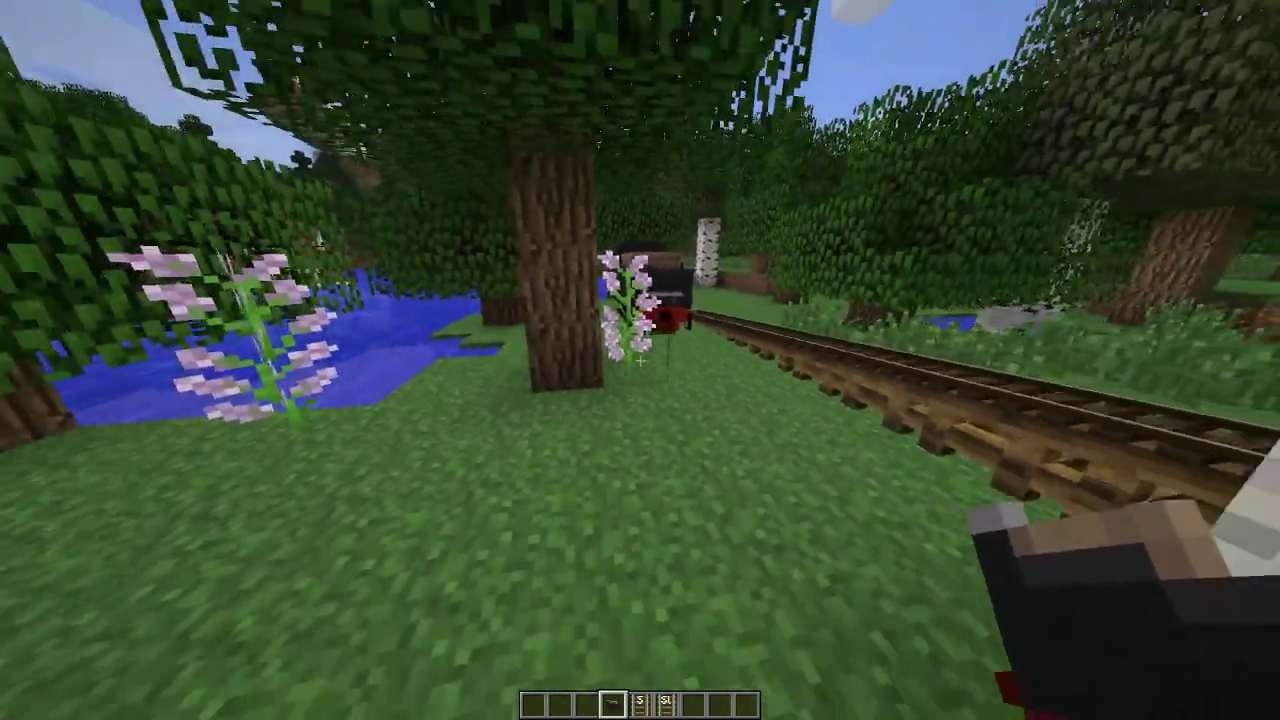
scroll(640, 360, "down", 3)
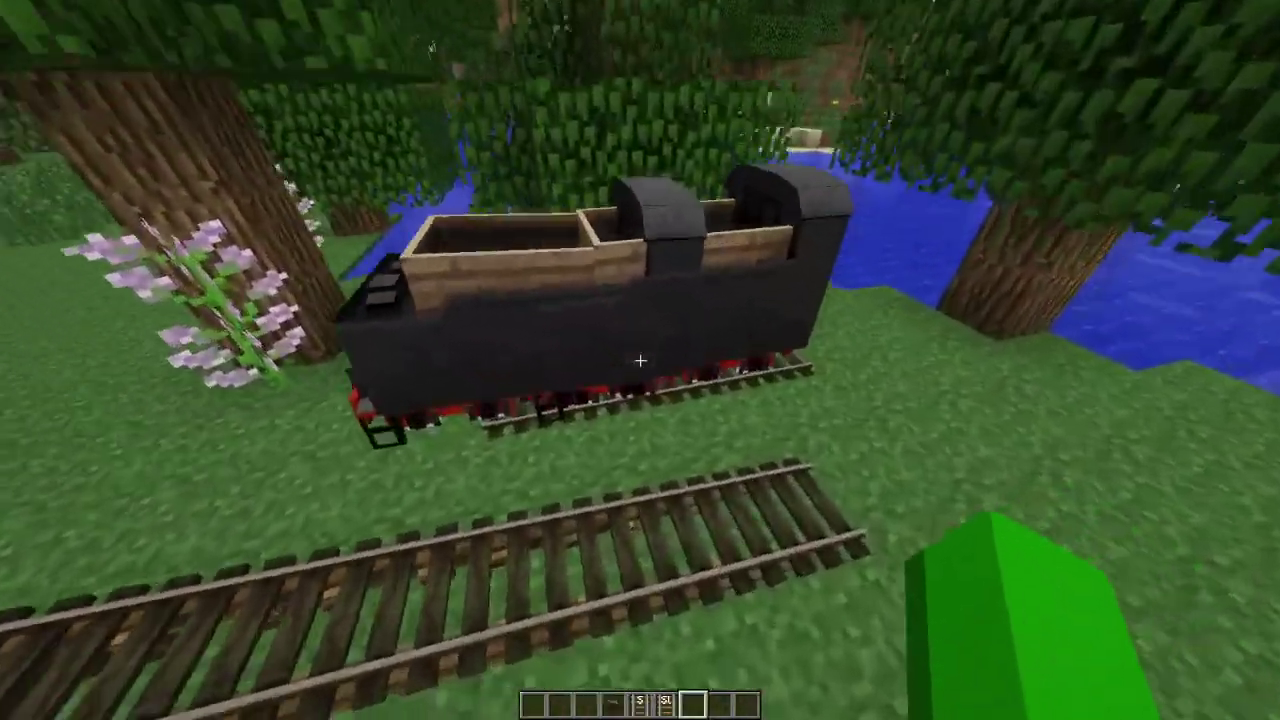